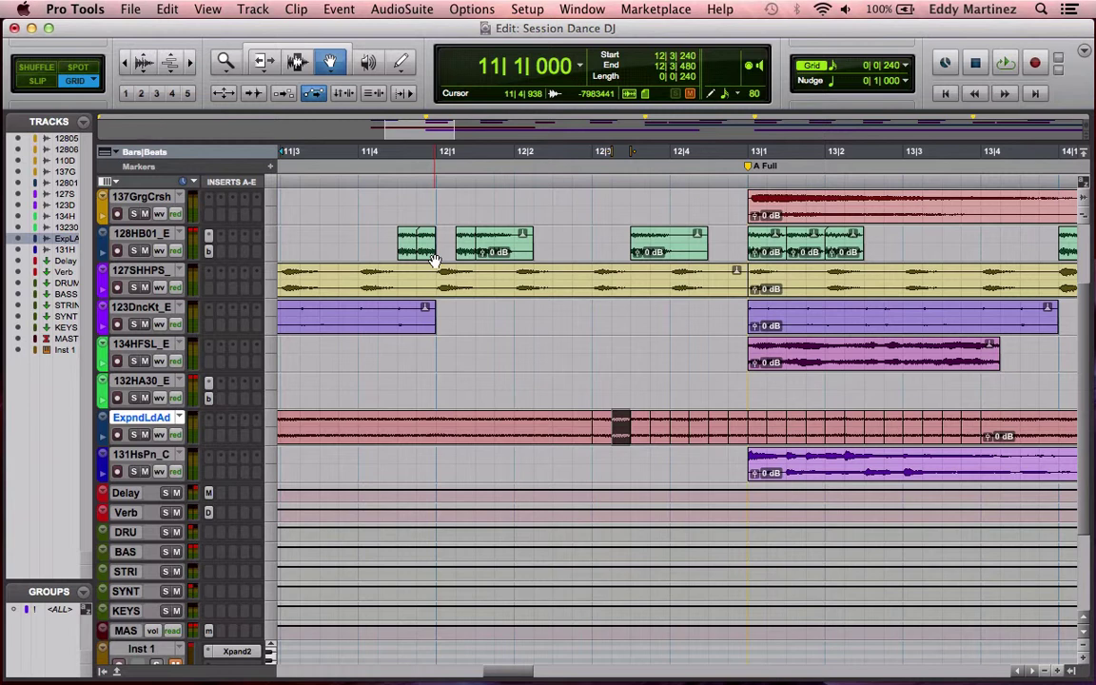
Play back the arrangement from bar 11 to hear the lead-in to the A Full marker
{"action": "key", "text": "space"}
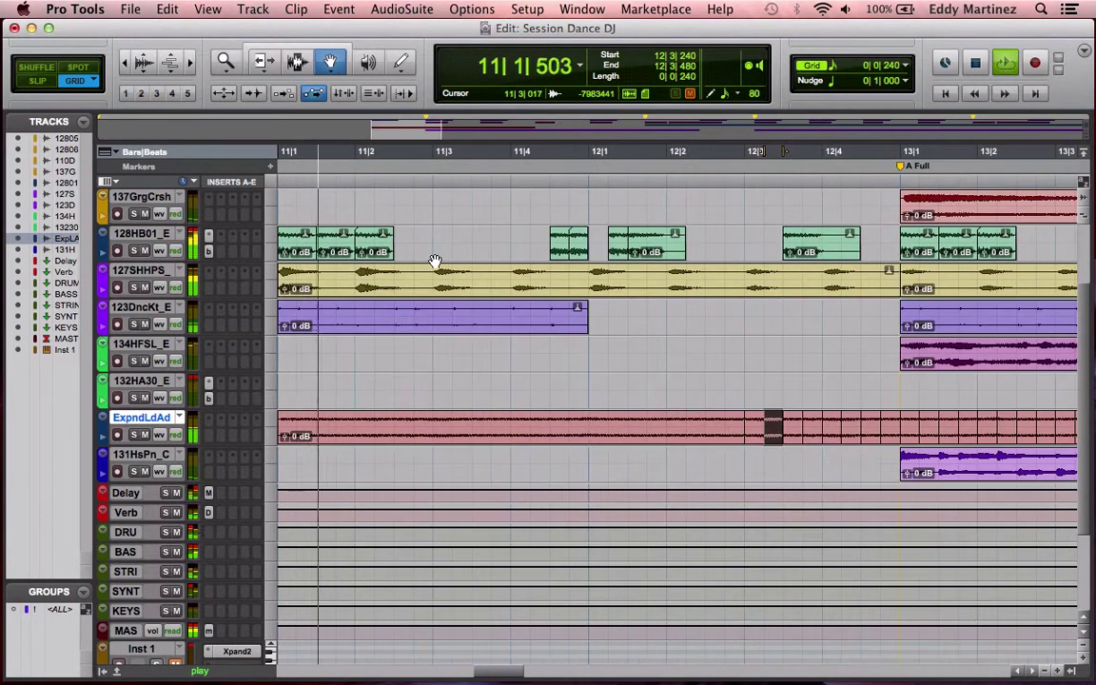
{"action": "key", "text": "space"}
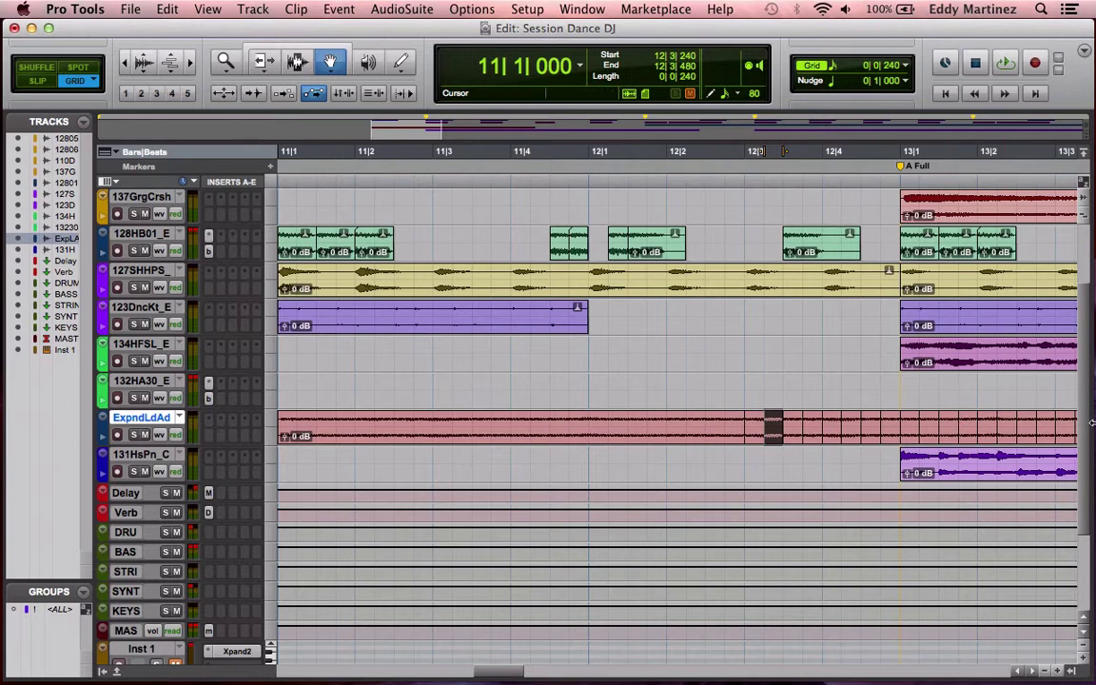
{"action": "scroll", "coordinate": [863, 411], "scroll_direction": "right", "scroll_amount": 5}
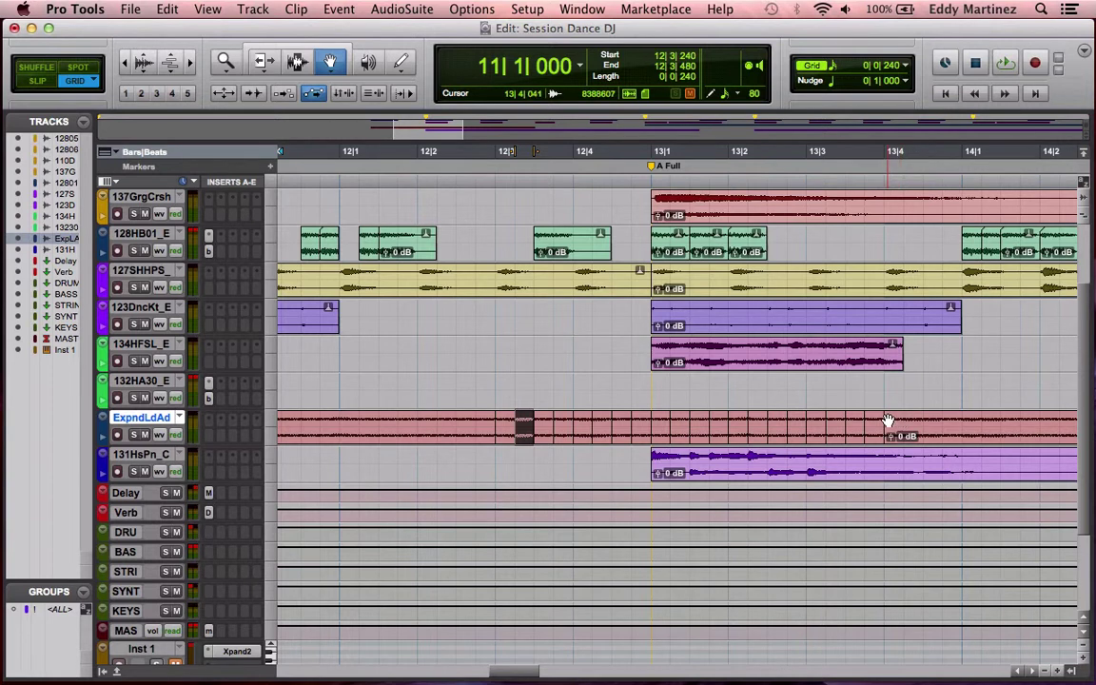
Check the Grid mode options and set the grid value to 1/16 note
{"action": "left_click", "coordinate": [85, 82]}
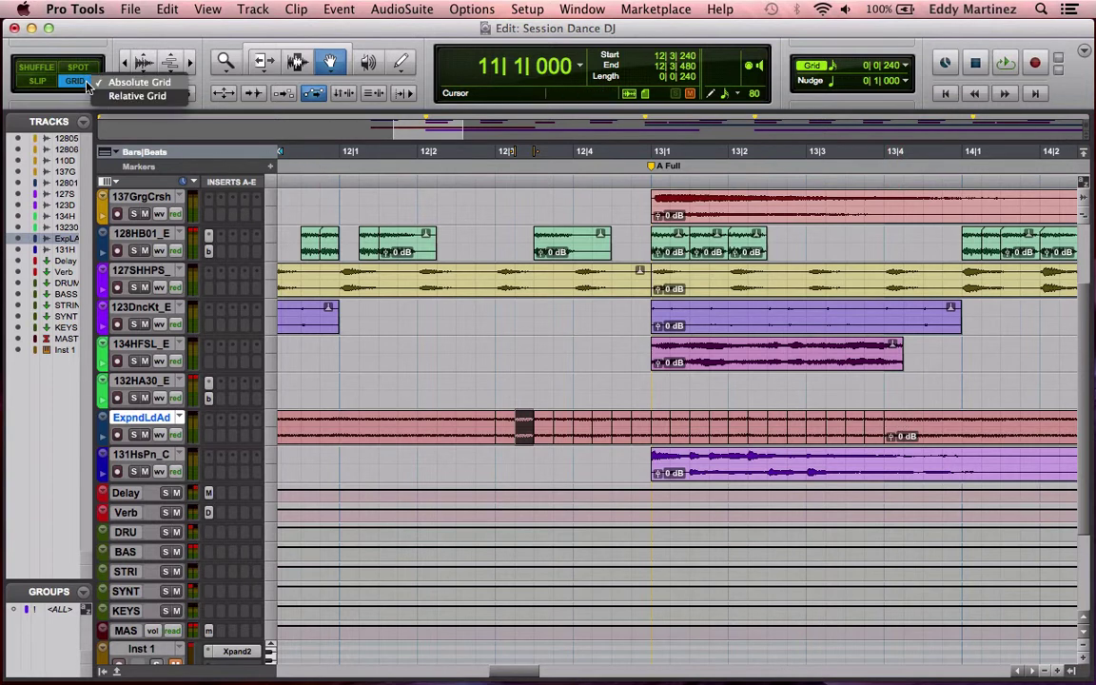
{"action": "left_click", "coordinate": [840, 70]}
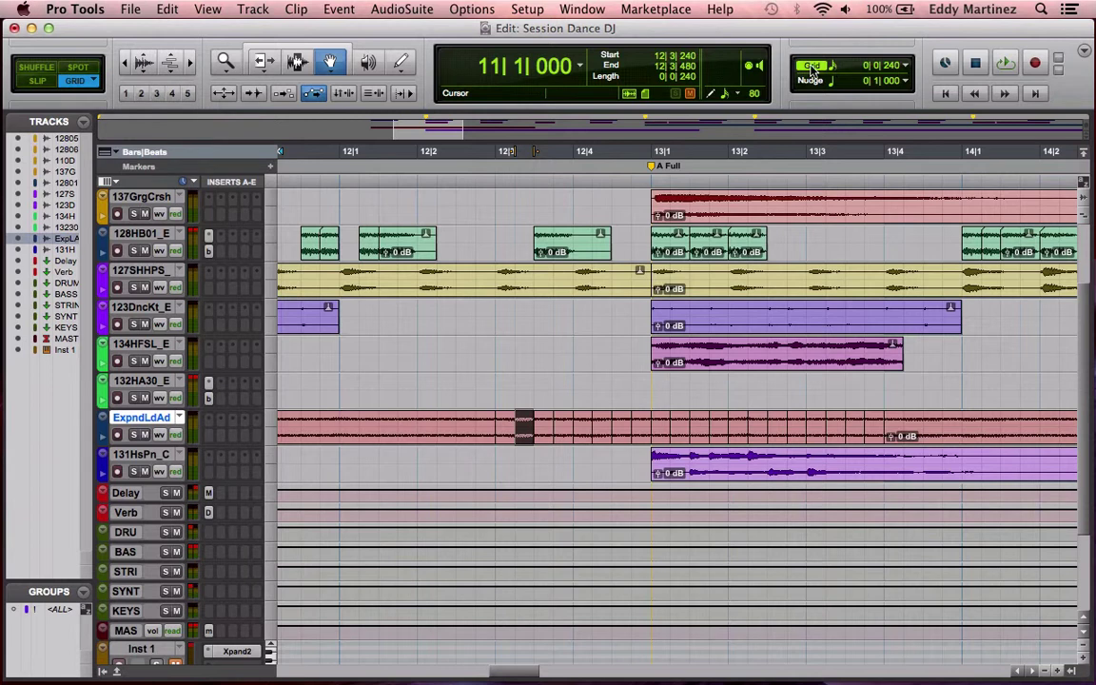
{"action": "left_click", "coordinate": [830, 69]}
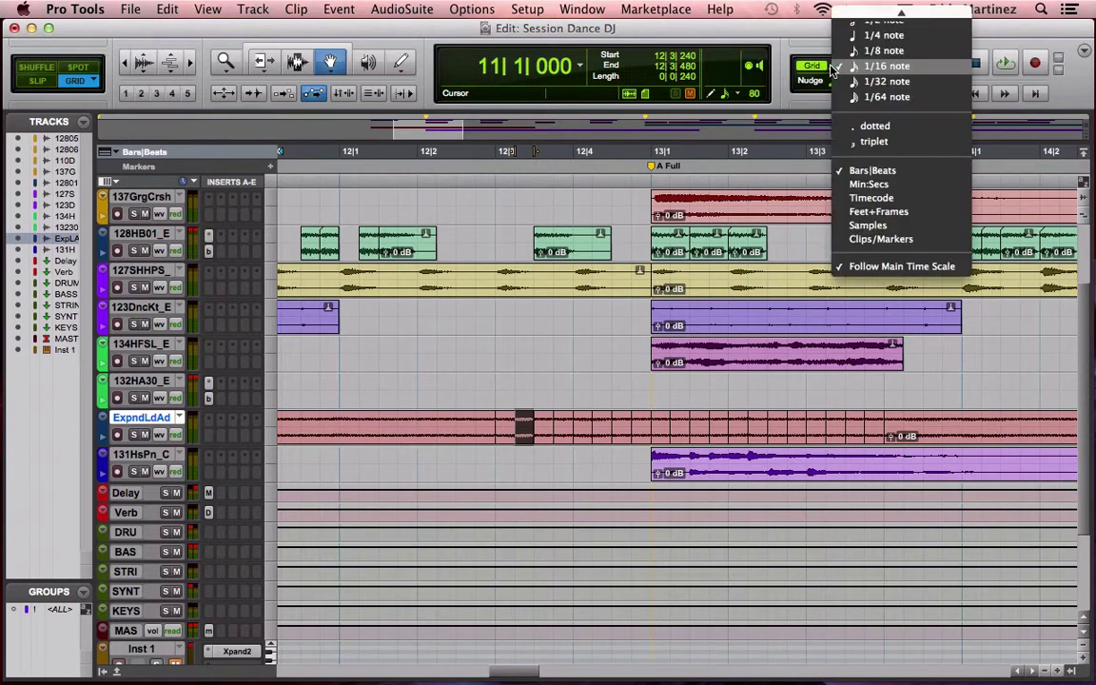
{"action": "left_click", "coordinate": [885, 69]}
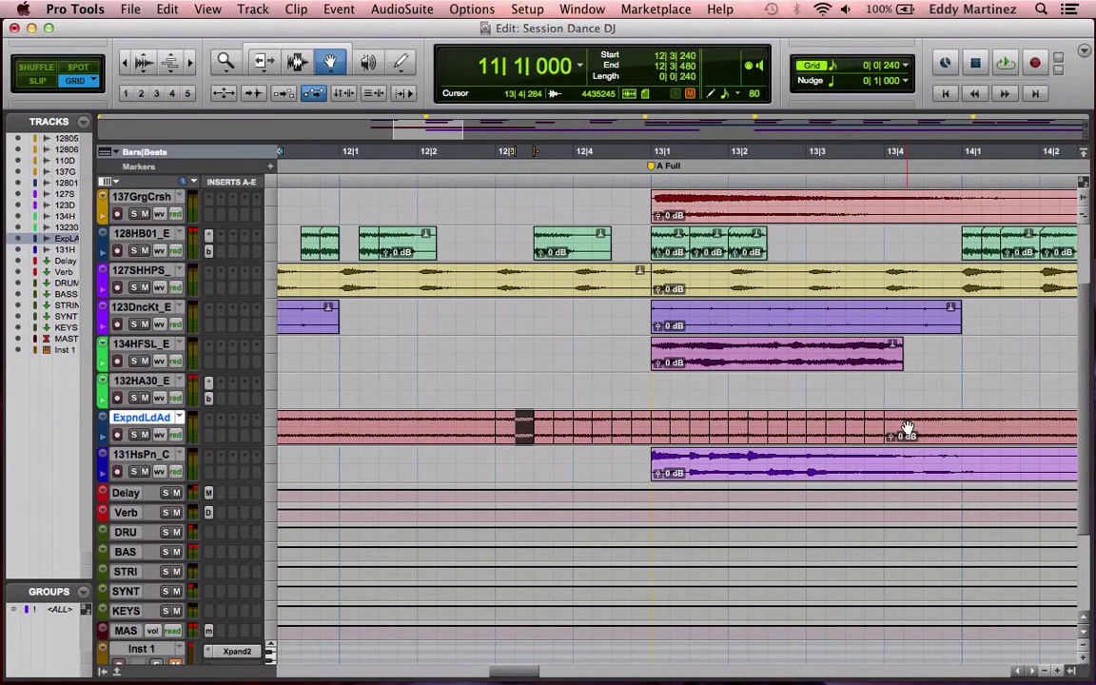
Separate the ExpndLdAd clip at every sixteenth note from 13|4|240 to 14|1|000
{"action": "scroll", "coordinate": [906, 427], "scroll_direction": "right", "scroll_amount": 5}
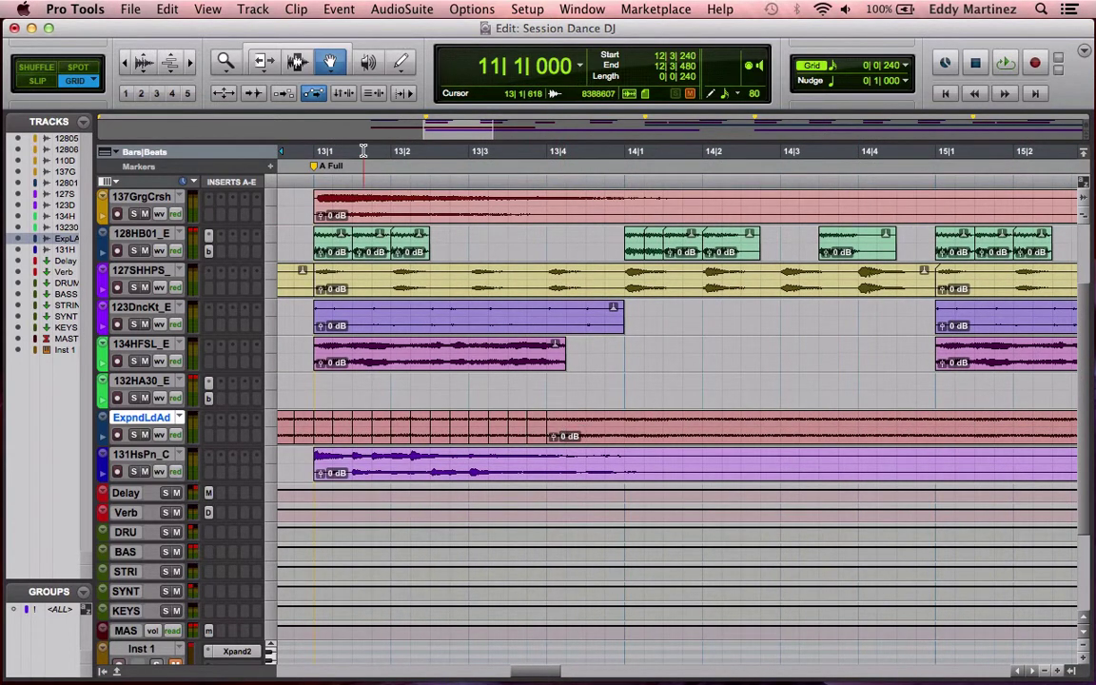
{"action": "left_click", "coordinate": [297, 62]}
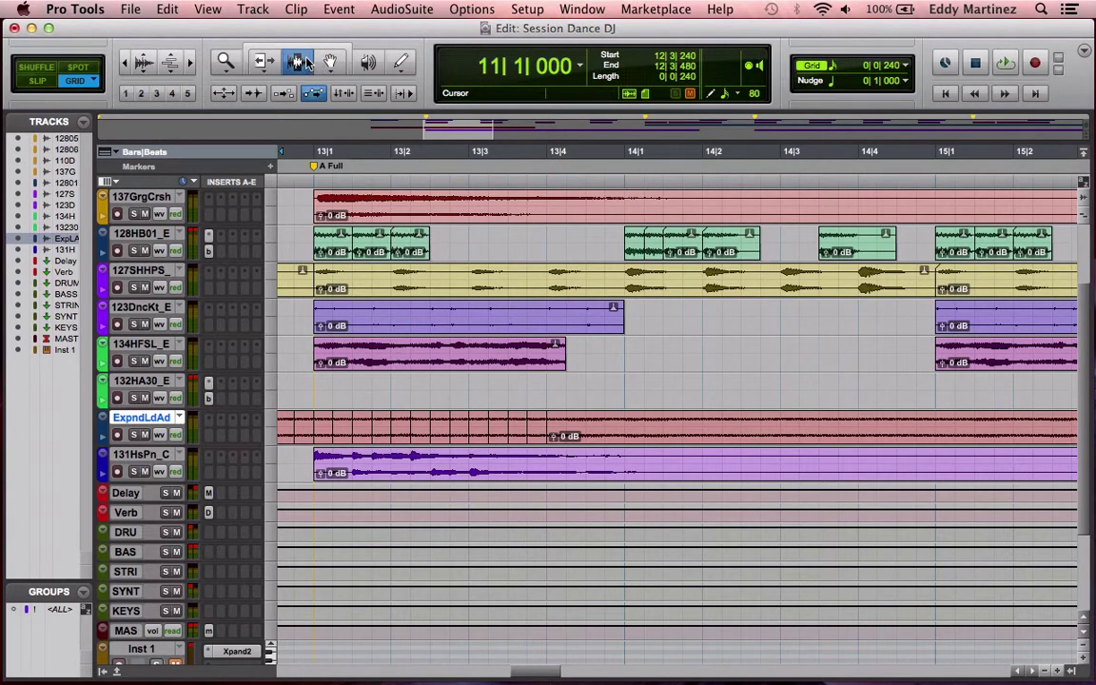
{"action": "left_click", "coordinate": [566, 430]}
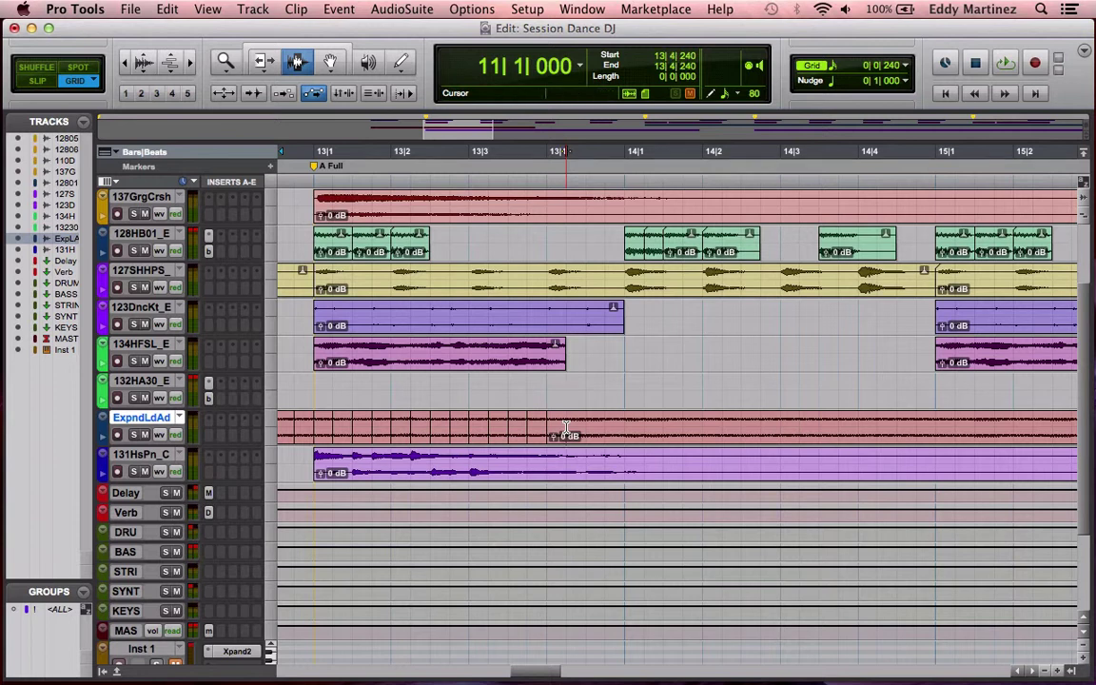
{"action": "key", "text": "super+e"}
{"action": "left_click", "coordinate": [585, 424]}
{"action": "left_click", "coordinate": [610, 427]}
{"action": "left_click", "coordinate": [627, 427]}
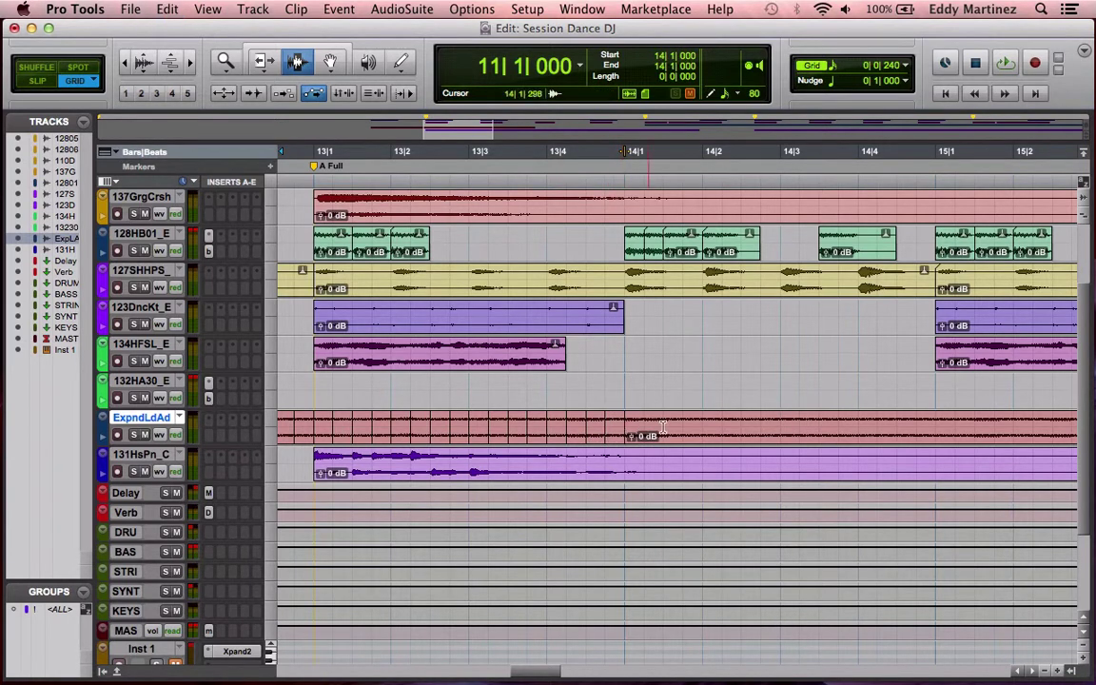
Mute every other sixteenth-note slice on the ExpndLdAd track from 12|3|240 to 14|1|000 and play the result
{"action": "scroll", "coordinate": [396, 418], "scroll_direction": "left", "scroll_amount": 10}
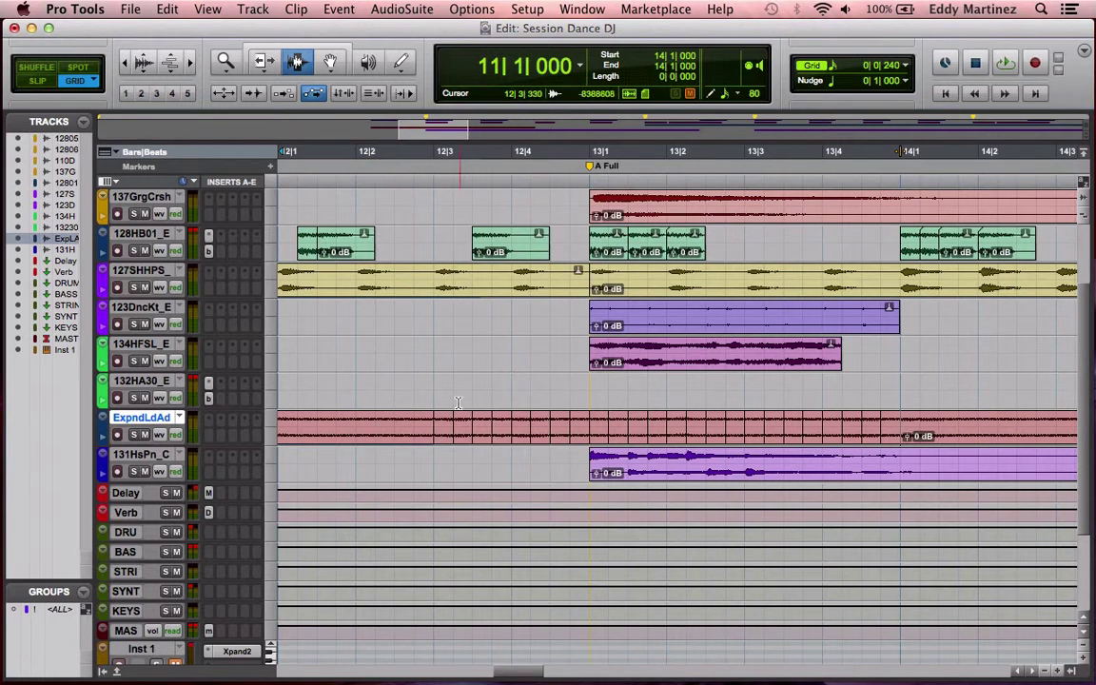
{"action": "left_click", "coordinate": [330, 62]}
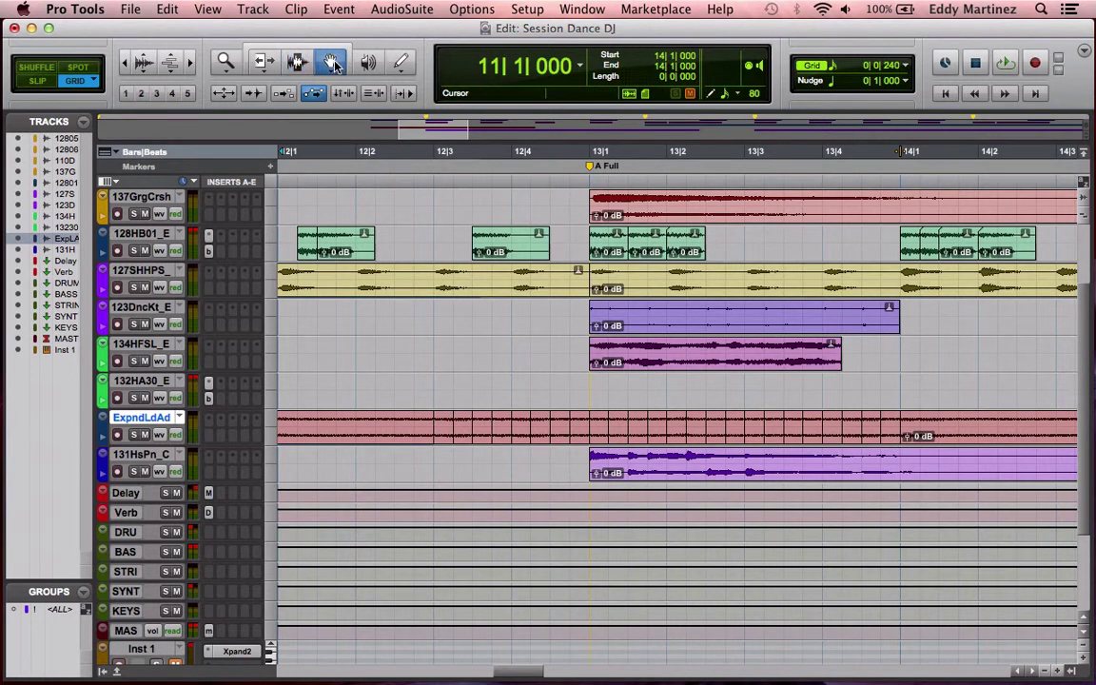
{"action": "left_click", "coordinate": [463, 425]}
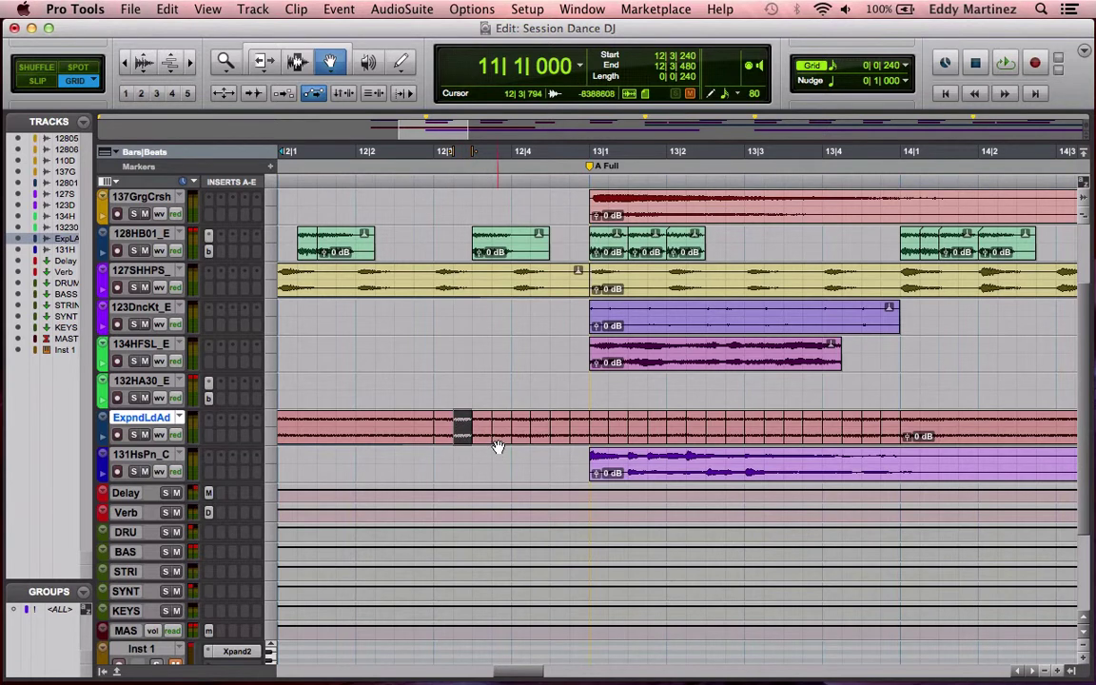
{"action": "left_click_drag", "start_coordinate": [462, 428], "coordinate": [888, 432]}
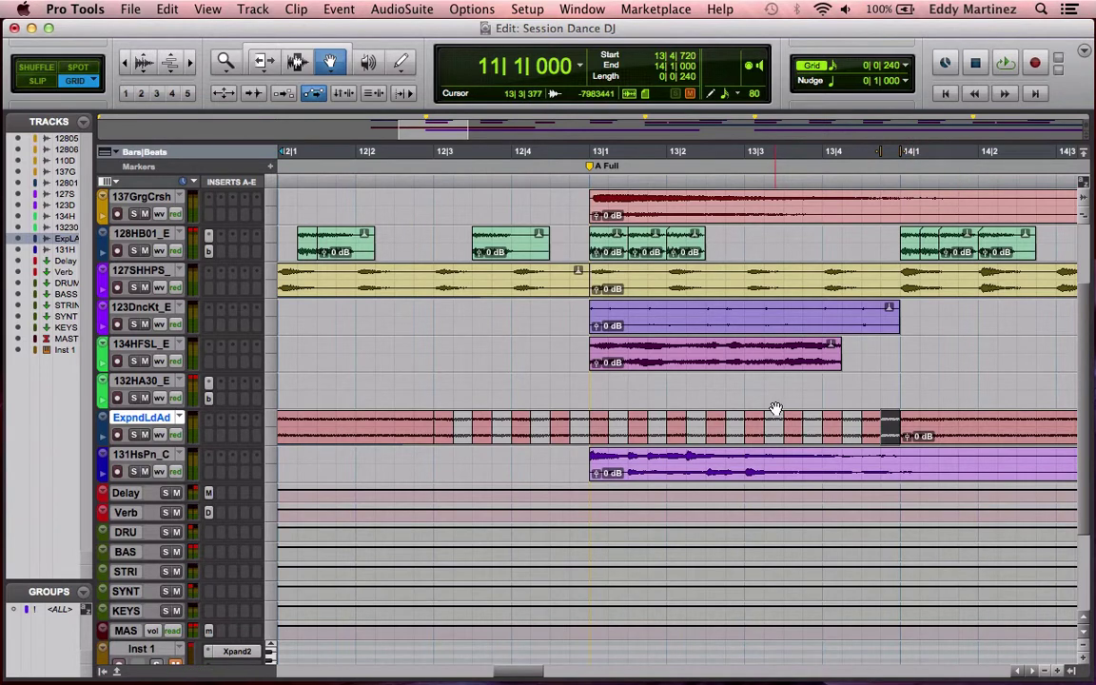
{"action": "key", "text": "space"}
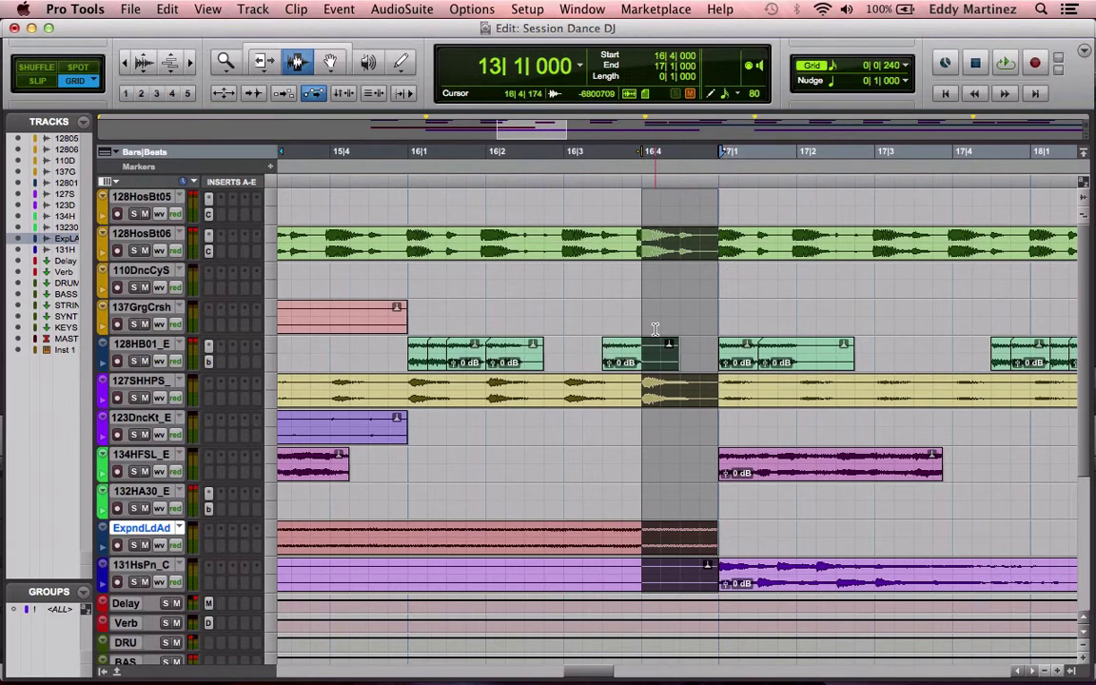
Open the Vari-Fi AudioSuite effect and select 16|3|000 to 17|1|000 across the tracks from 128HosBt05 to ExpndLdAd
{"action": "left_click", "coordinate": [401, 11]}
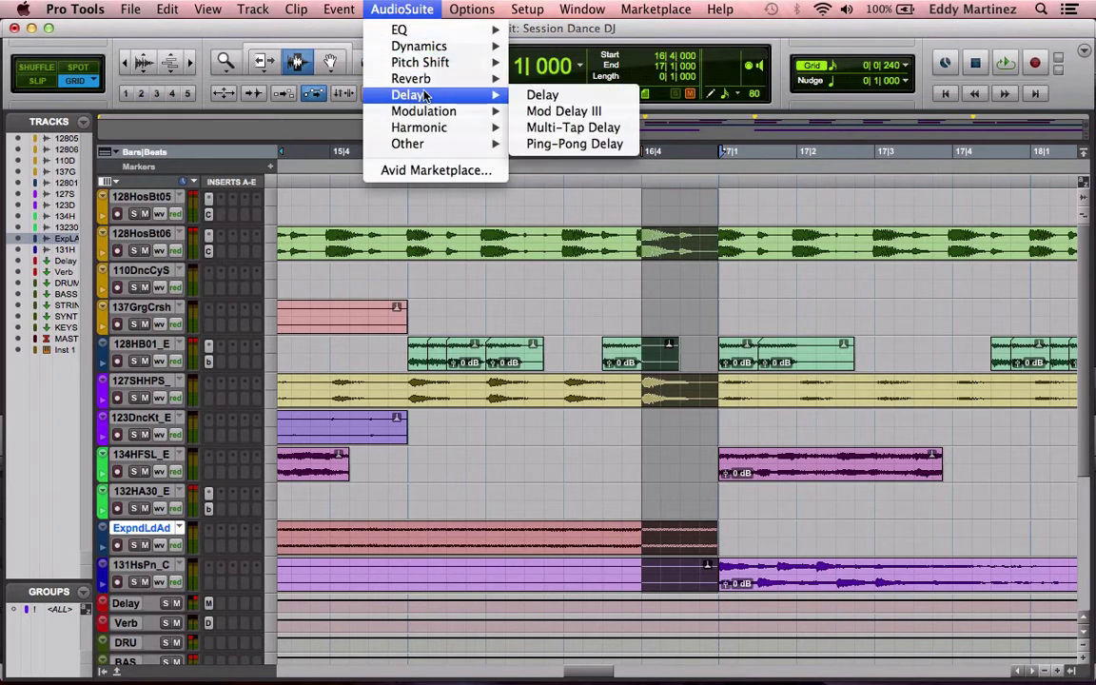
{"action": "mouse_move", "coordinate": [453, 67]}
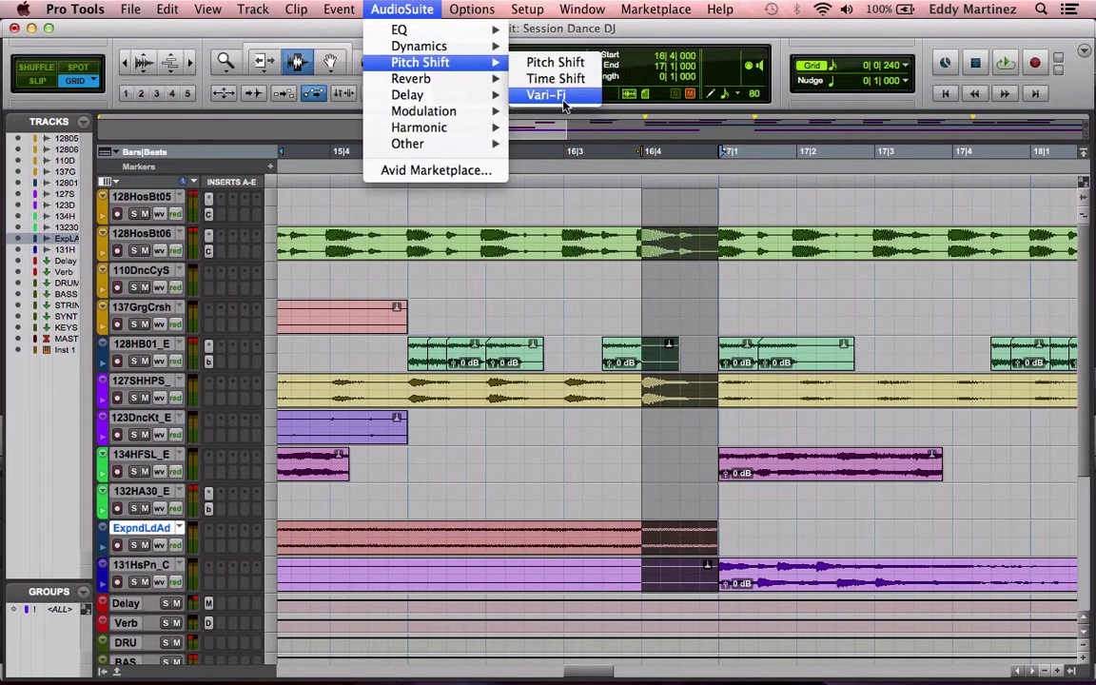
{"action": "left_click", "coordinate": [551, 97]}
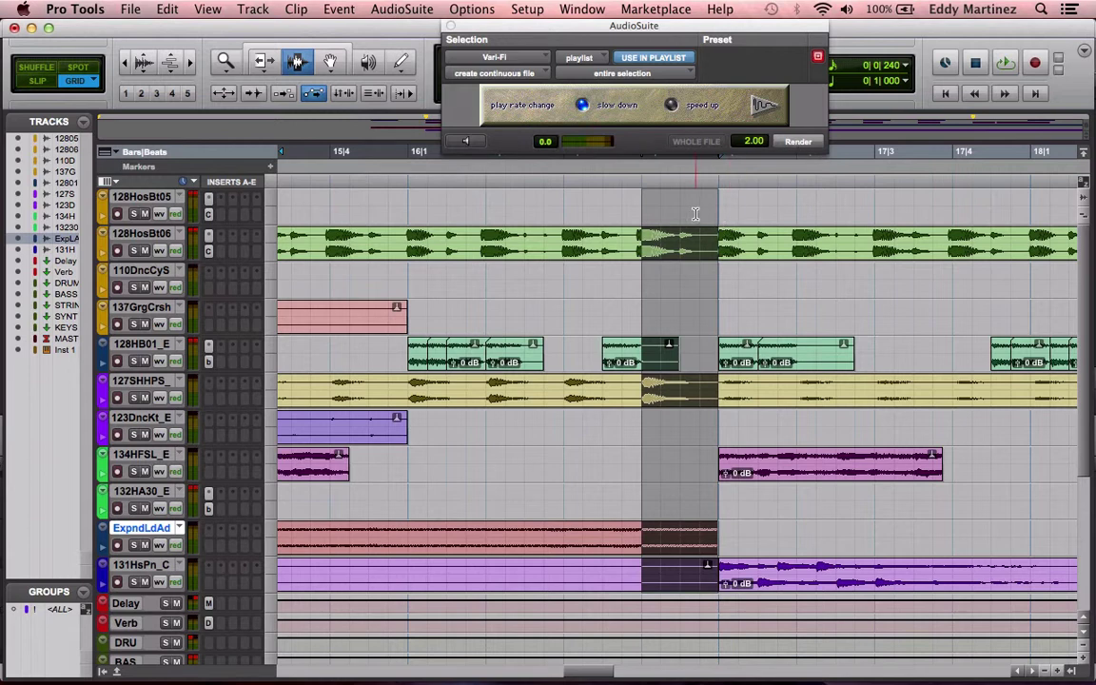
{"action": "left_click", "coordinate": [723, 502]}
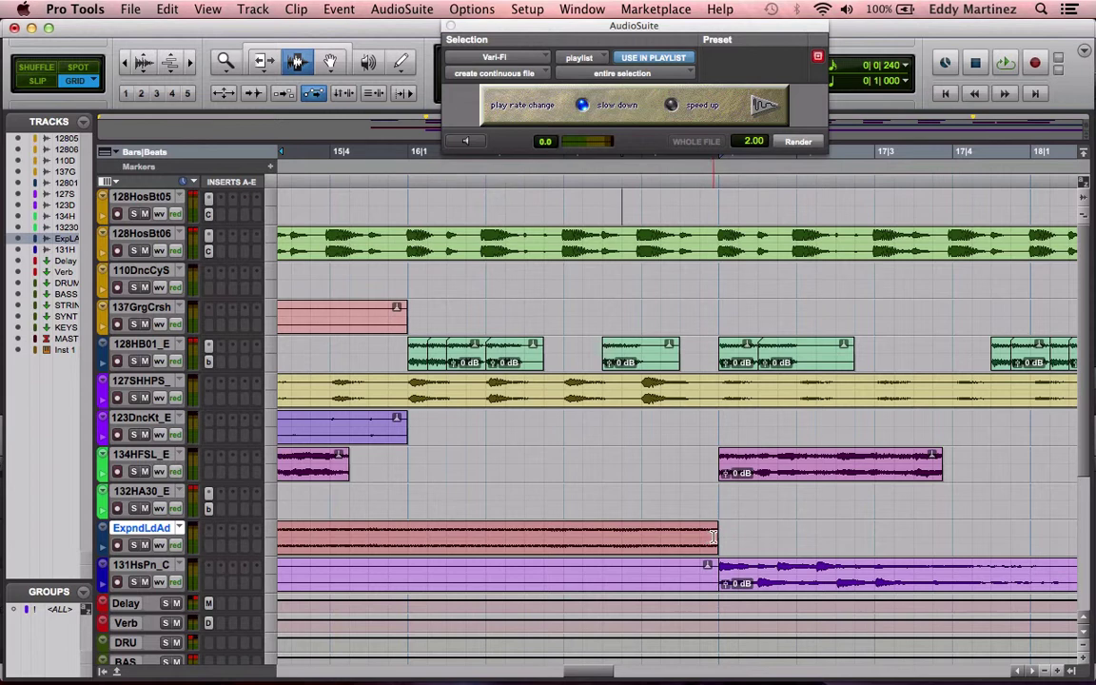
{"action": "left_click", "coordinate": [612, 526], "text": "shift"}
{"action": "left_click_drag", "start_coordinate": [612, 526], "coordinate": [570, 181]}
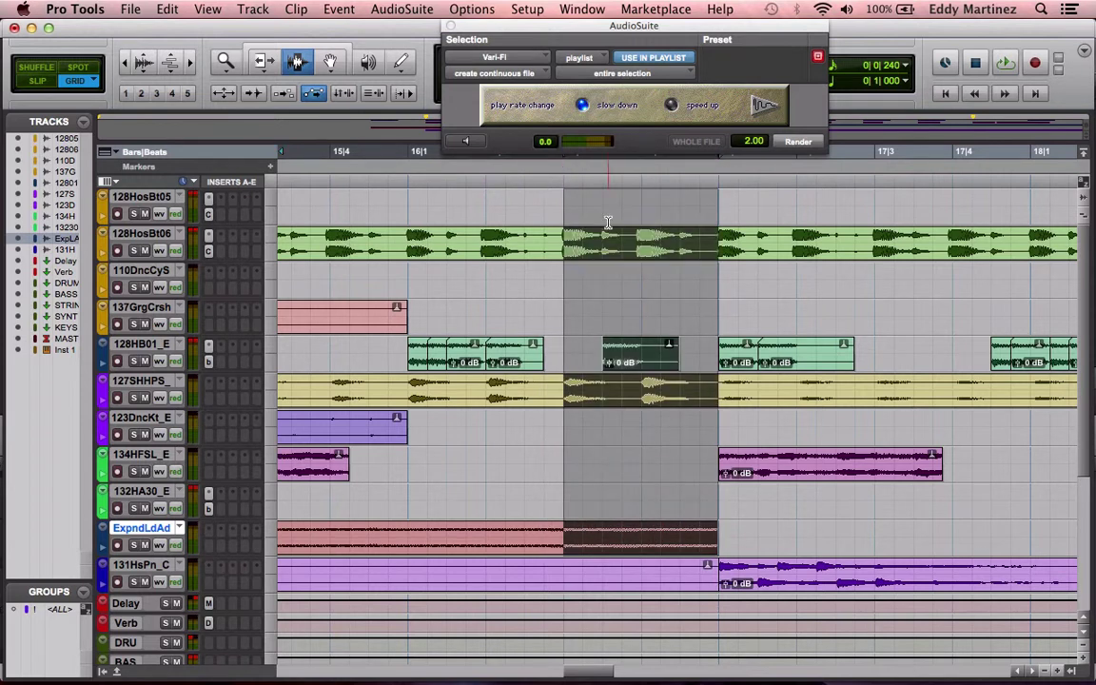
Render the Vari-Fi slow-down over the selected range and close the effect window
{"action": "left_click", "coordinate": [806, 144]}
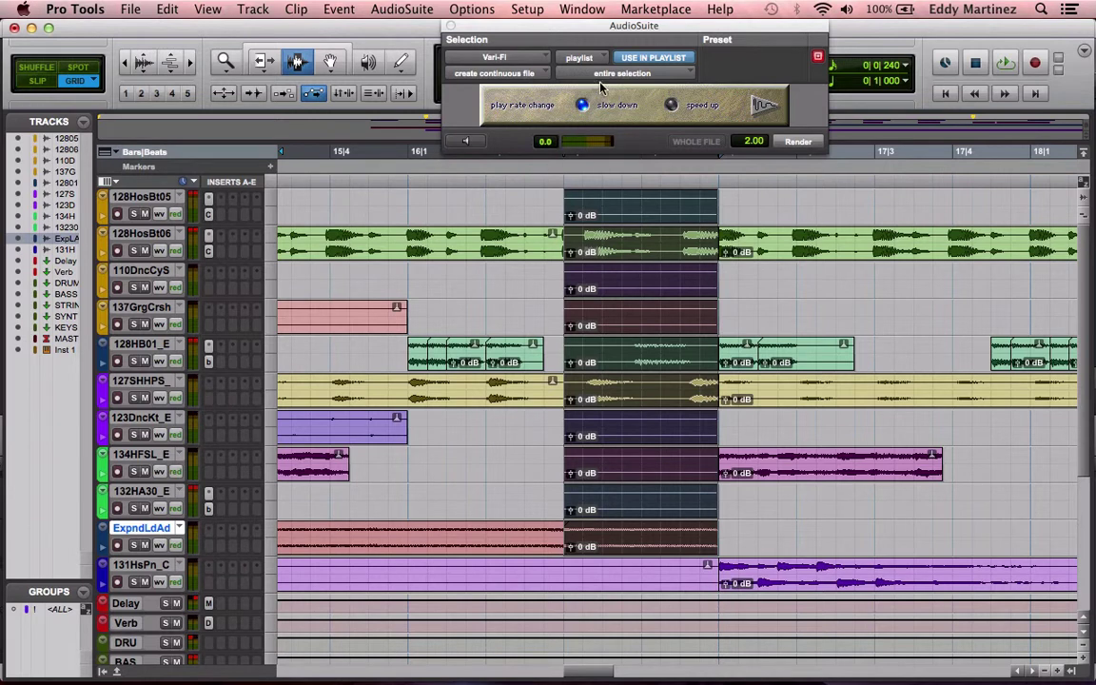
{"action": "left_click", "coordinate": [451, 26]}
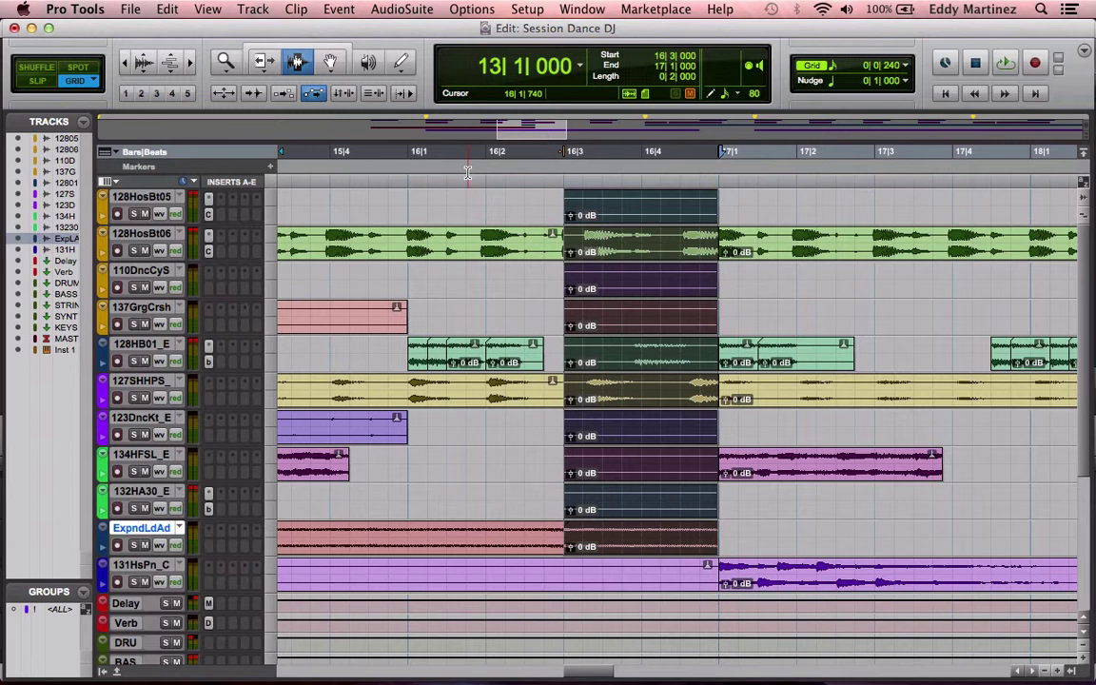
Play the section from bar 13 and examine the processed clips between 16|3 and 17|1 and the bars that follow
{"action": "key", "text": "space"}
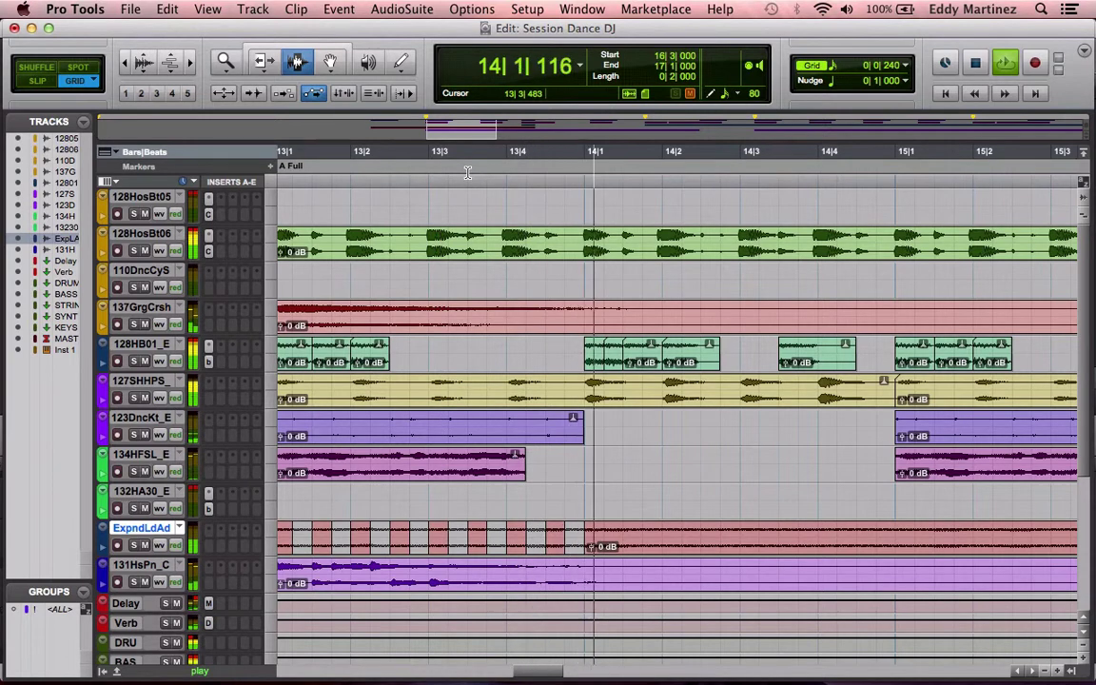
{"action": "key", "text": "space"}
{"action": "scroll", "coordinate": [756, 181], "scroll_direction": "right", "scroll_amount": 5}
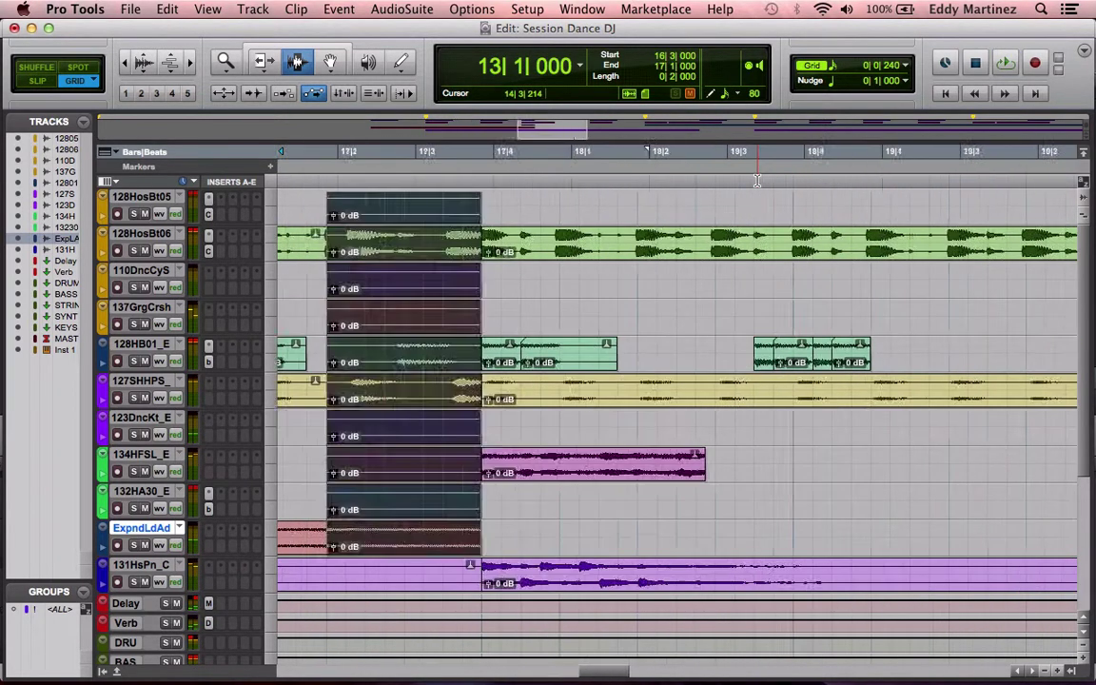
{"action": "scroll", "coordinate": [756, 180], "scroll_direction": "left", "scroll_amount": 3}
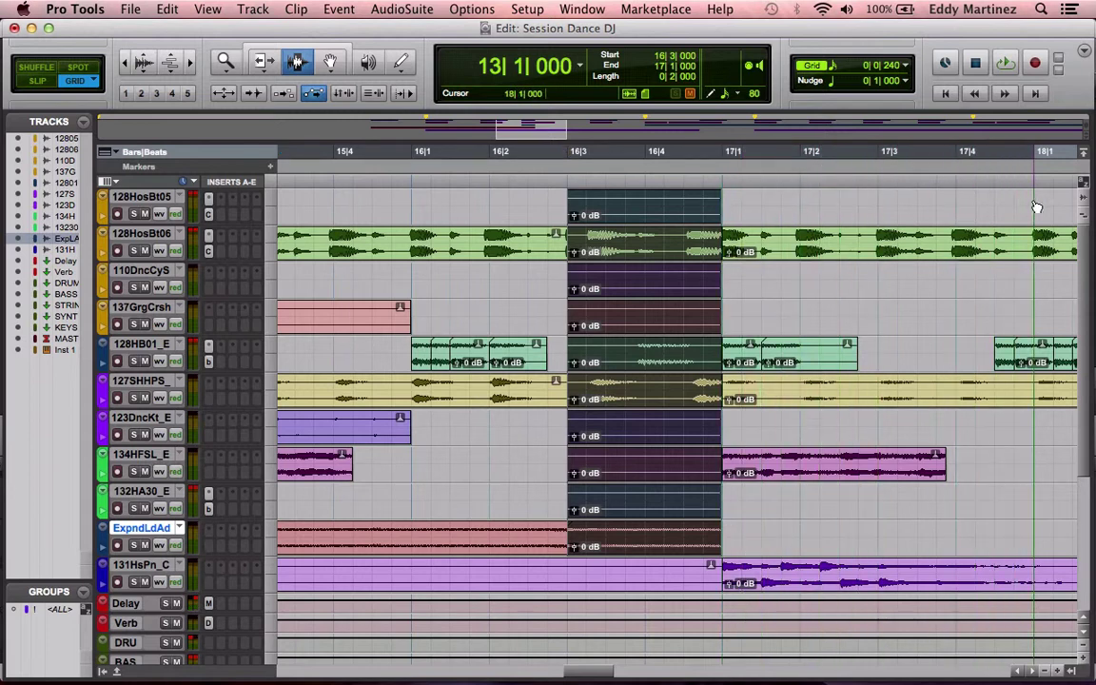
{"action": "scroll", "coordinate": [1046, 212], "scroll_direction": "right", "scroll_amount": 3}
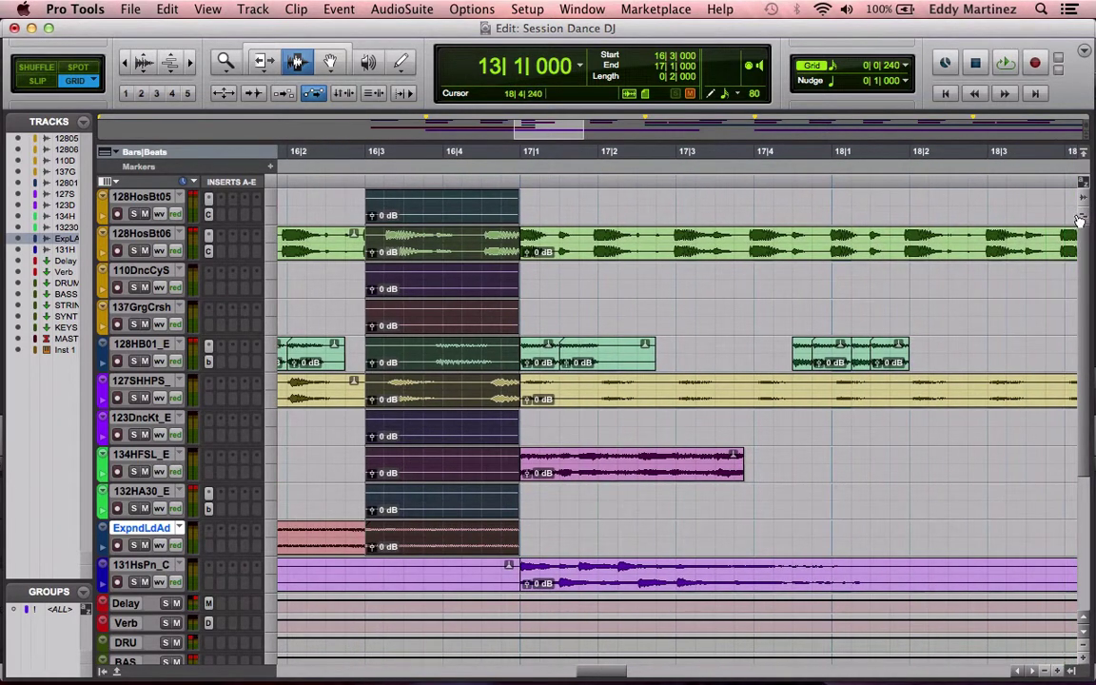
{"action": "scroll", "coordinate": [1051, 212], "scroll_direction": "right", "scroll_amount": 2}
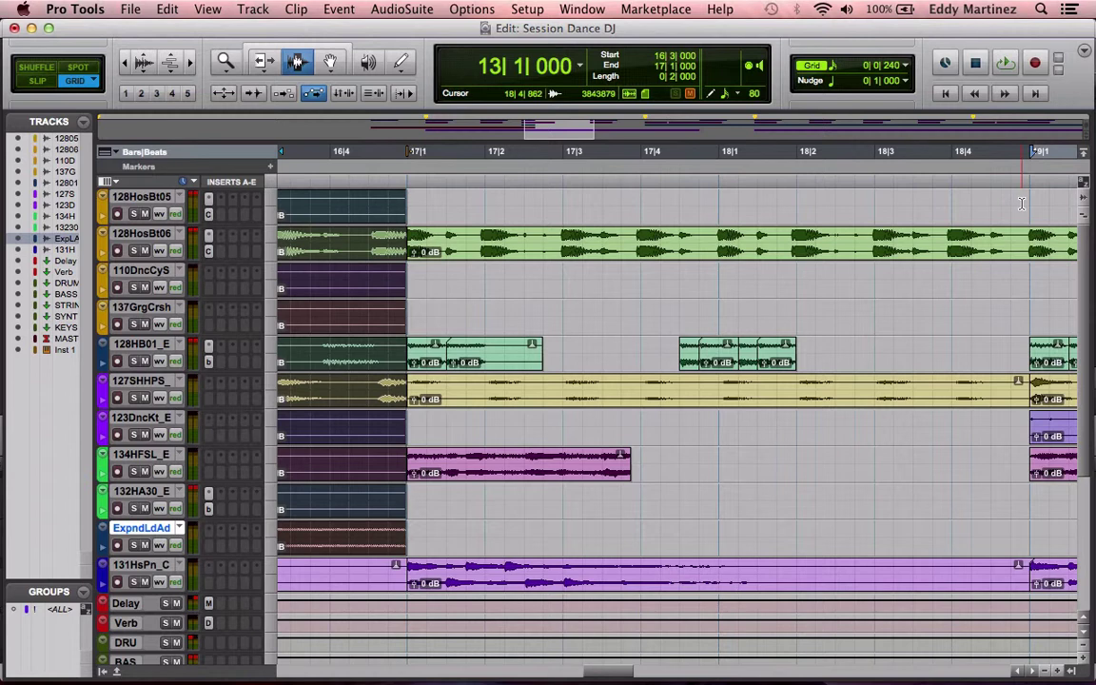
{"action": "key", "text": "space"}
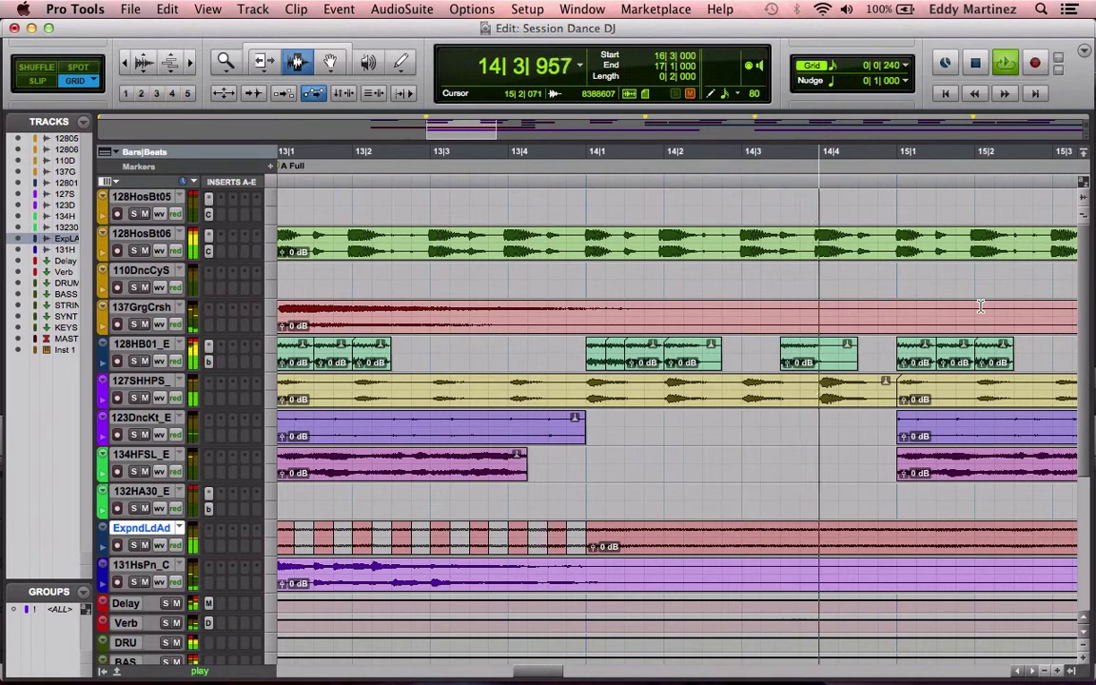
{"action": "key", "text": "space"}
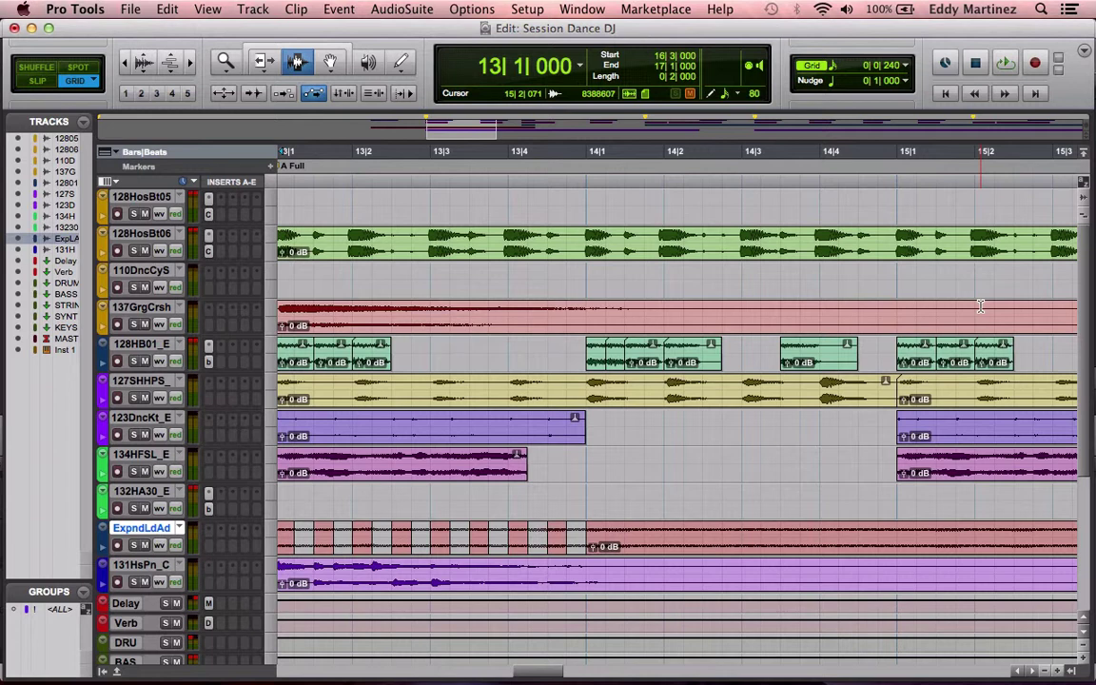
Reopen the Vari-Fi pitch-shift effect from the AudioSuite processors
{"action": "left_click", "coordinate": [401, 8]}
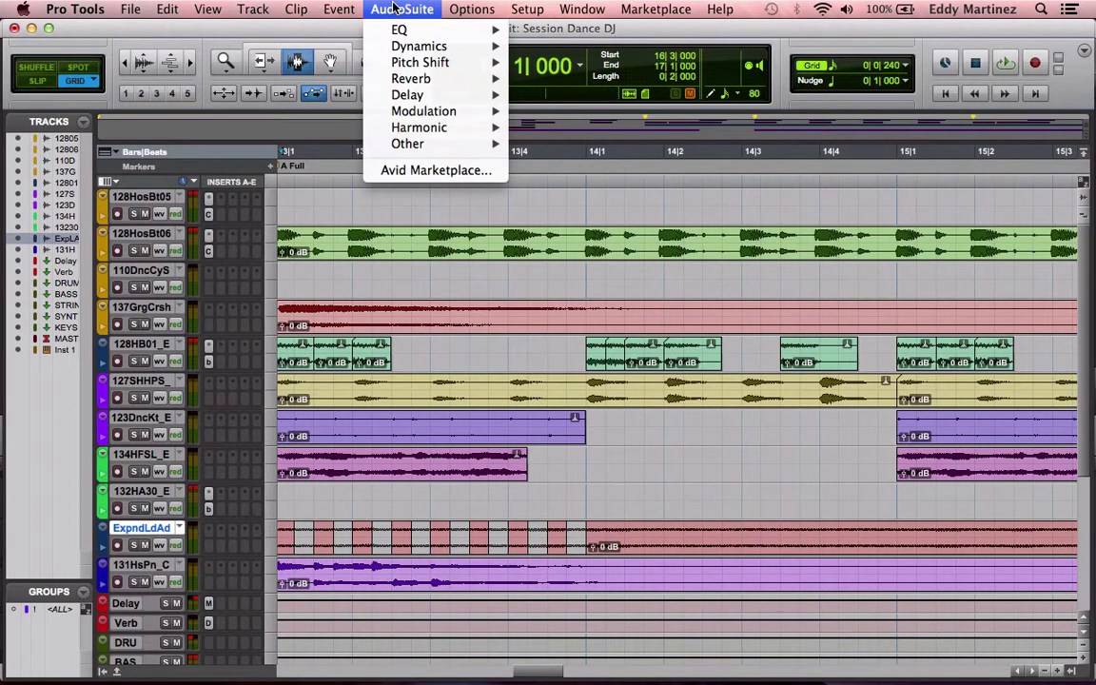
{"action": "mouse_move", "coordinate": [417, 84]}
{"action": "mouse_move", "coordinate": [385, 63]}
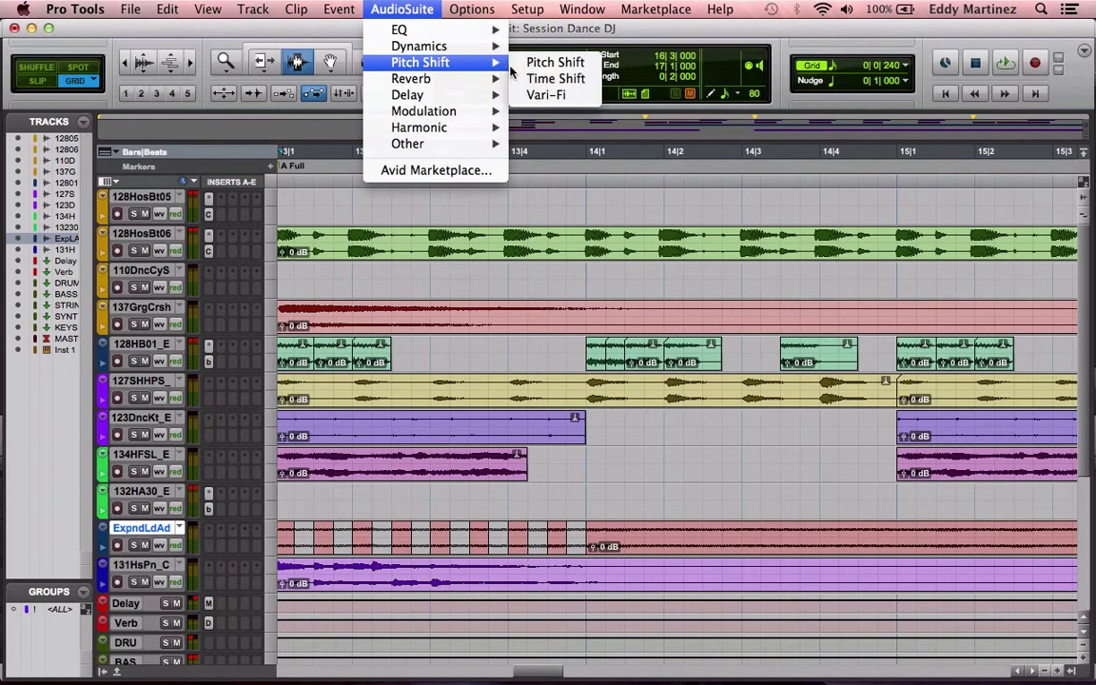
{"action": "left_click", "coordinate": [544, 95]}
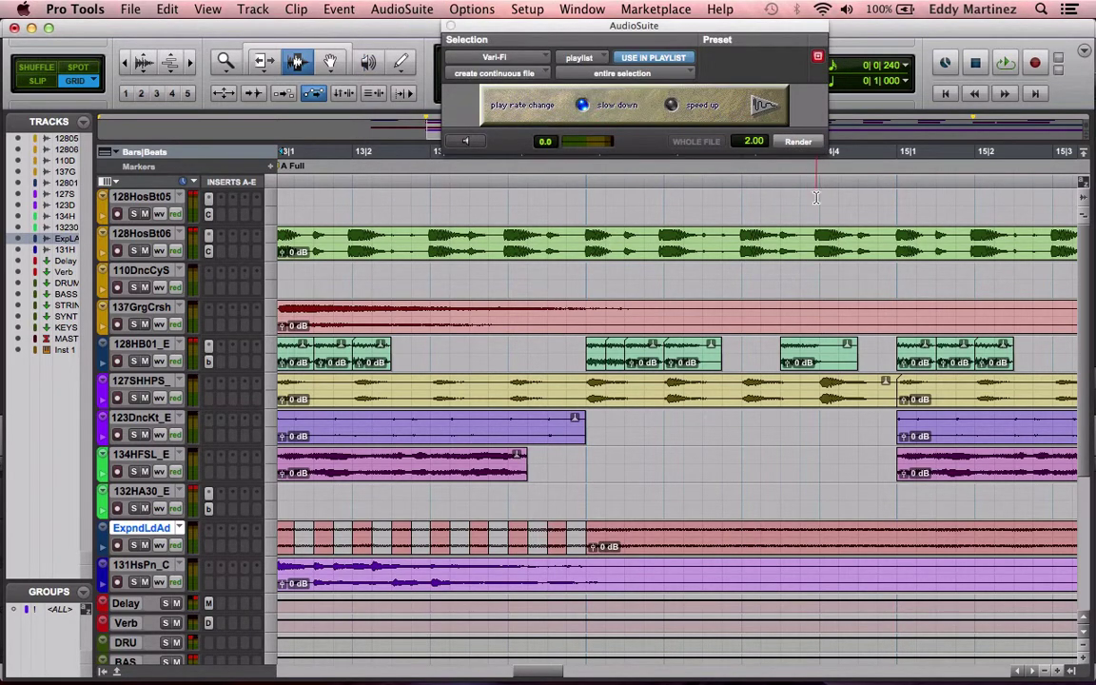
Undo the Vari-Fi render on the clips between 16|3 and 17|1
{"action": "scroll", "coordinate": [752, 228], "scroll_direction": "right", "scroll_amount": 10}
{"action": "scroll", "coordinate": [816, 239], "scroll_direction": "down", "scroll_amount": 2}
{"action": "scroll", "coordinate": [816, 239], "scroll_direction": "up", "scroll_amount": 2}
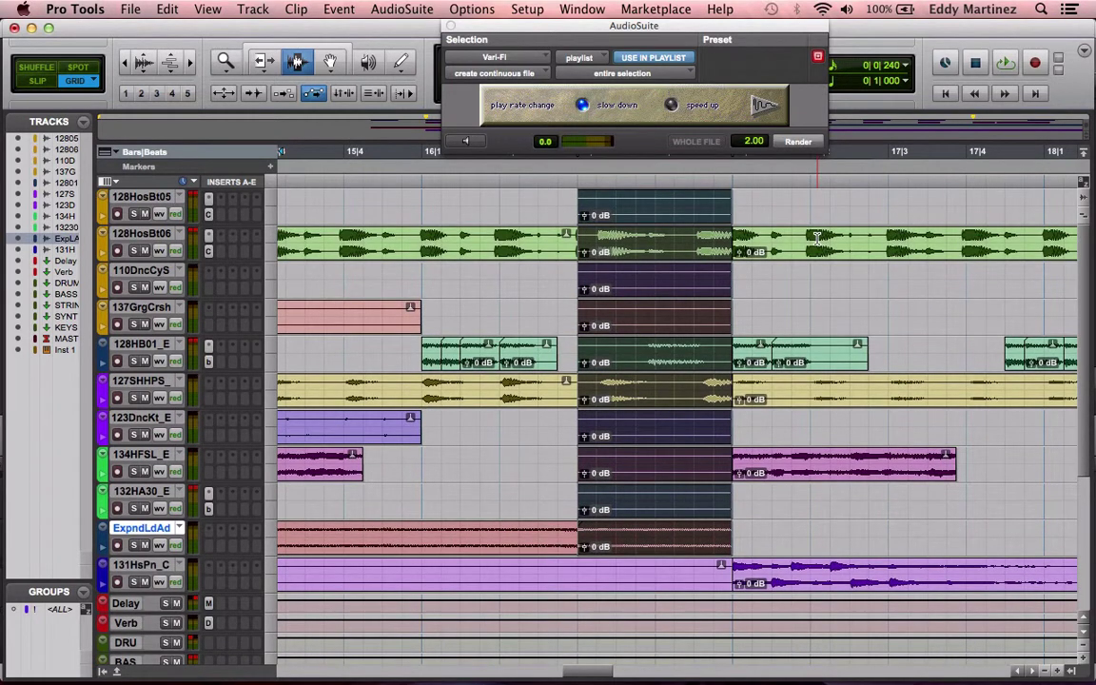
{"action": "key", "text": "super+z"}
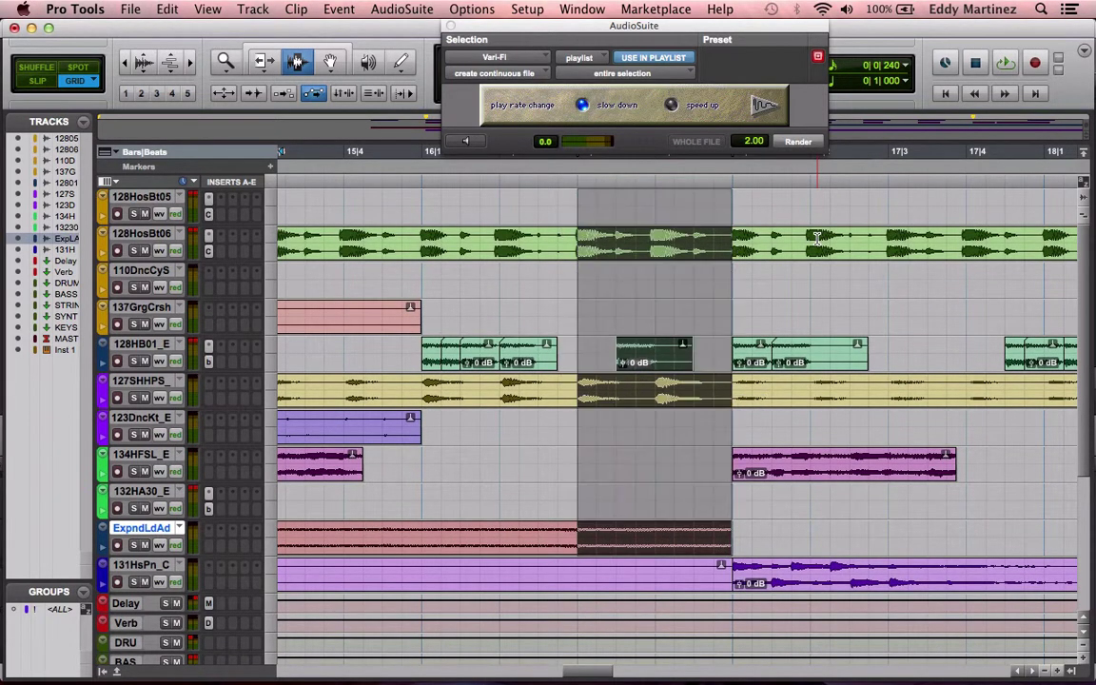
Locate the long MIDI note starting at bar 13 on the Inst 1 track and solo that track
{"action": "left_click", "coordinate": [841, 278]}
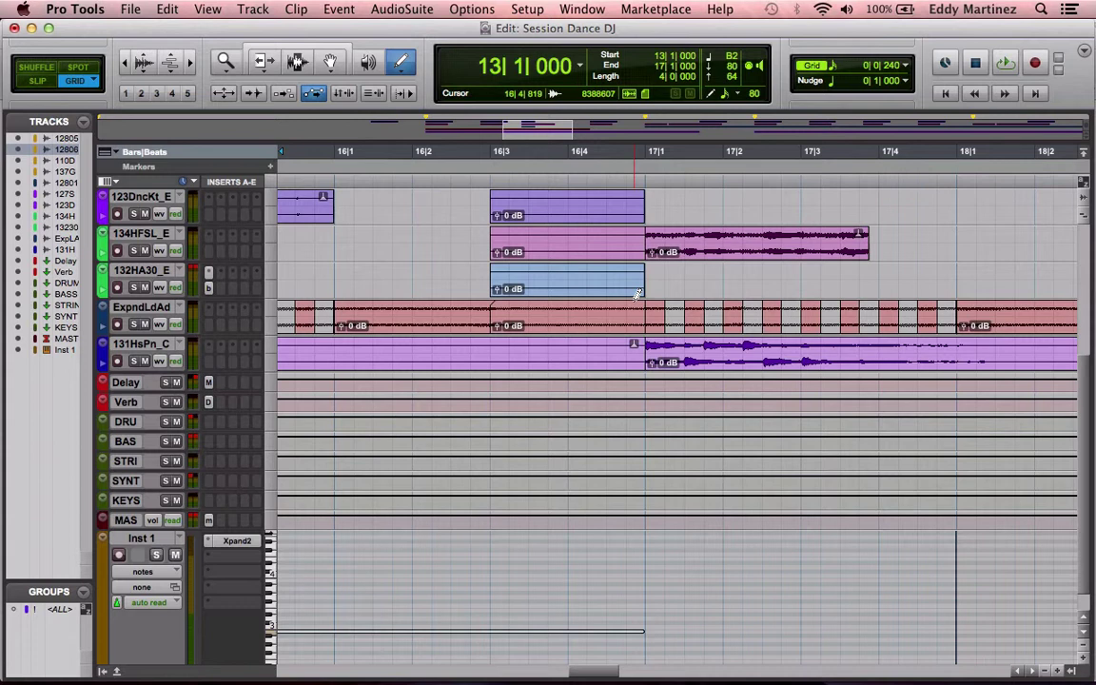
{"action": "scroll", "coordinate": [637, 293], "scroll_direction": "down", "scroll_amount": 1}
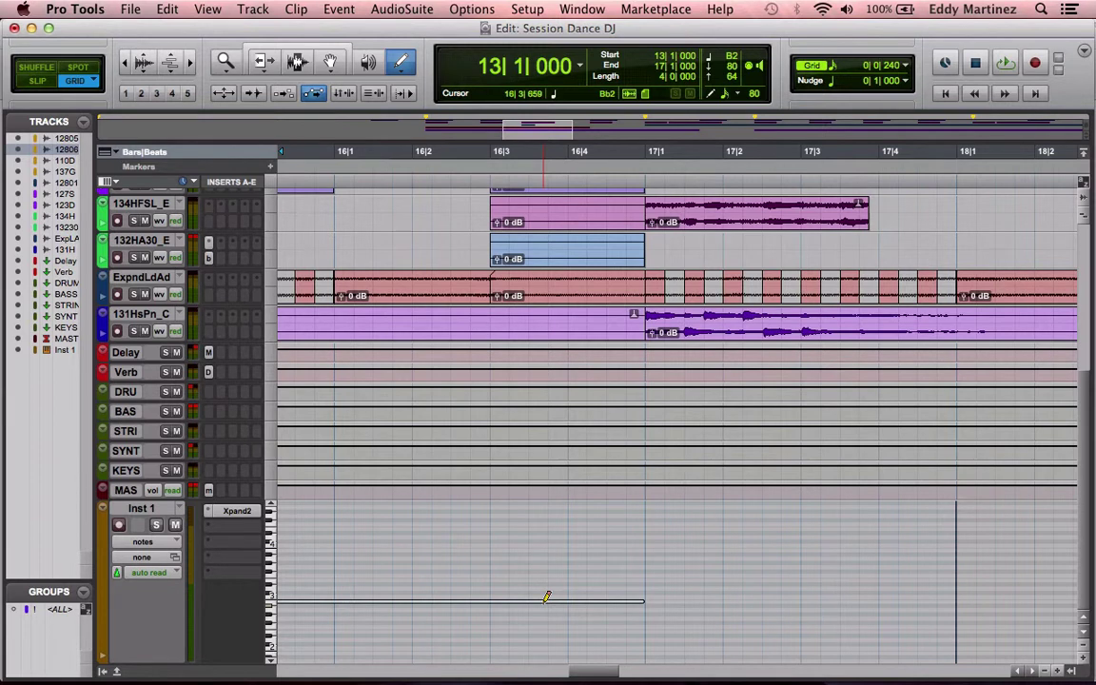
{"action": "scroll", "coordinate": [516, 464], "scroll_direction": "left", "scroll_amount": 3}
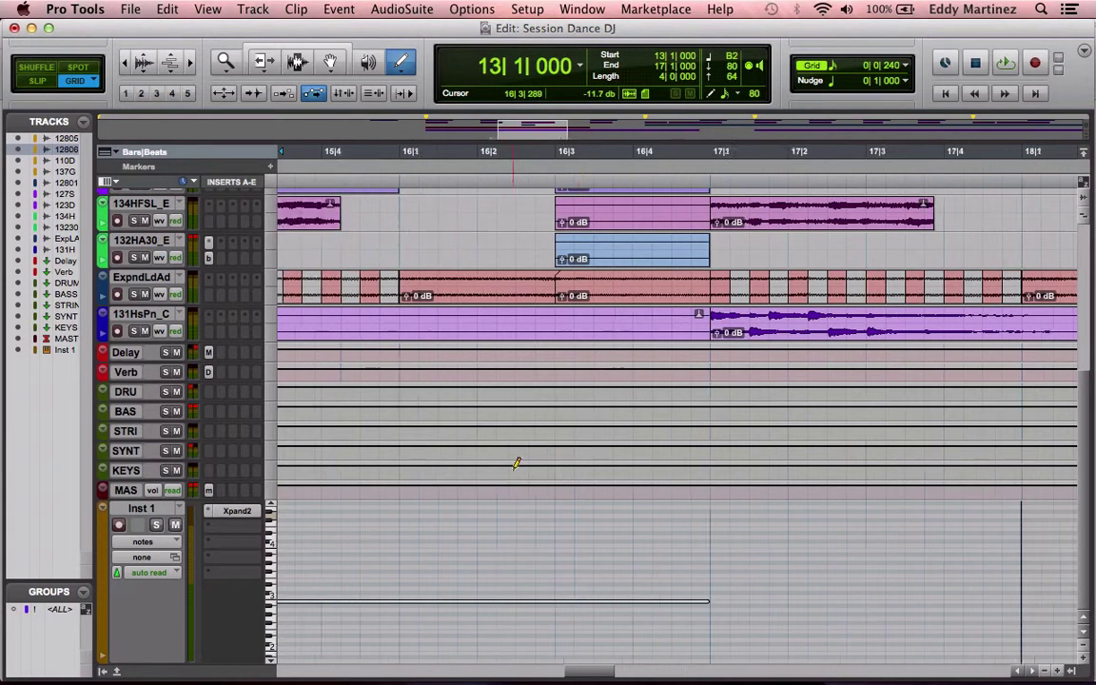
{"action": "scroll", "coordinate": [516, 464], "scroll_direction": "left", "scroll_amount": 10}
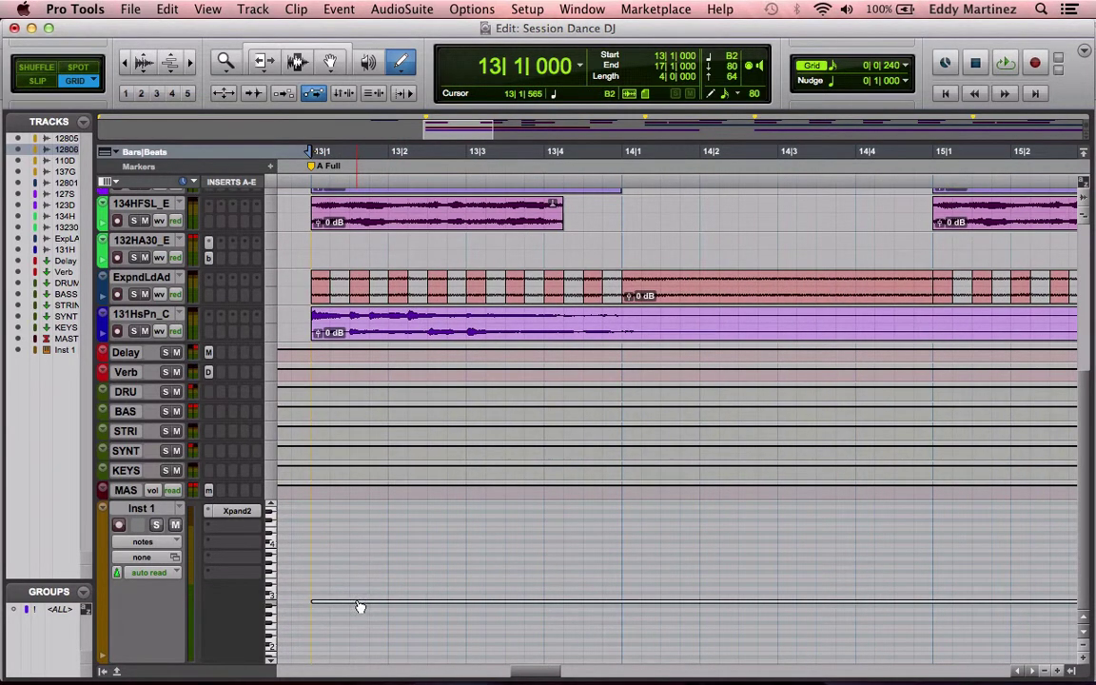
{"action": "scroll", "coordinate": [685, 599], "scroll_direction": "right", "scroll_amount": 5}
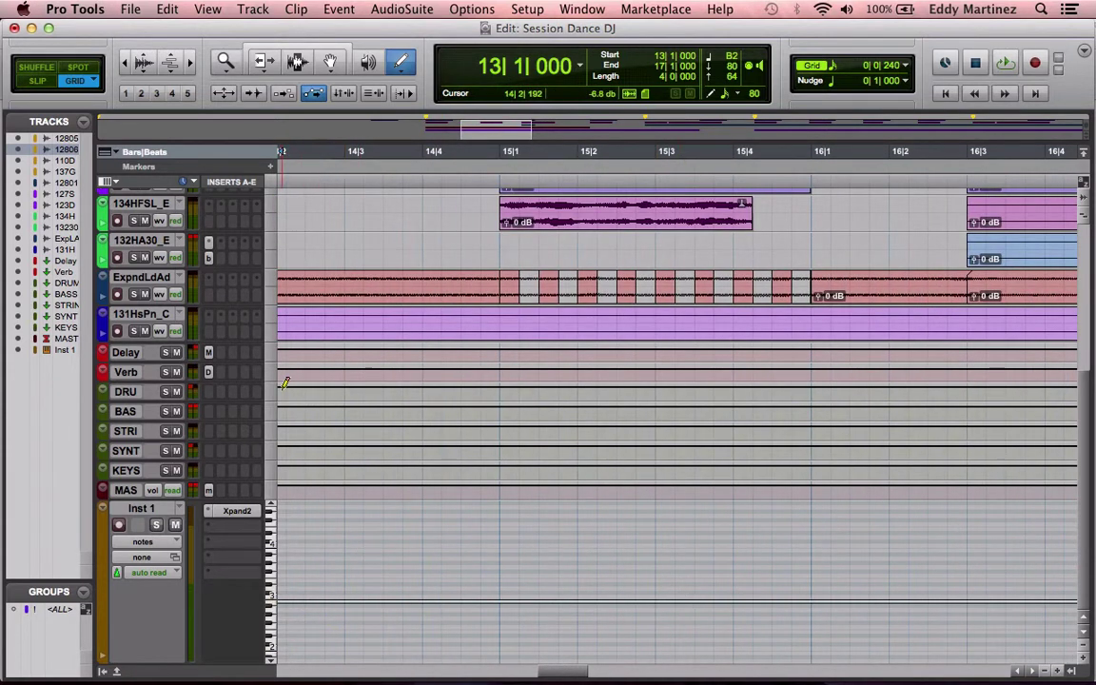
{"action": "left_click", "coordinate": [157, 526]}
Select the range from 13|1 to 17|1 with the Selector tool and toggle the solo on Inst 1
{"action": "scroll", "coordinate": [157, 526], "scroll_direction": "left", "scroll_amount": 7}
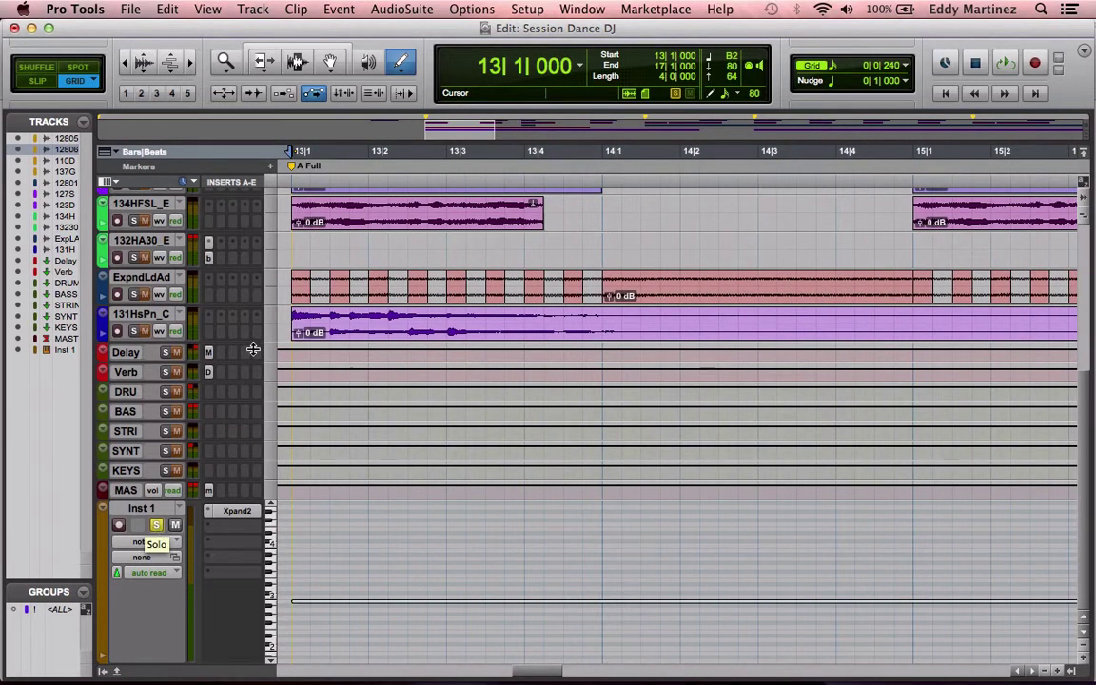
{"action": "left_click", "coordinate": [296, 62]}
{"action": "left_click_drag", "start_coordinate": [294, 253], "coordinate": [997, 256]}
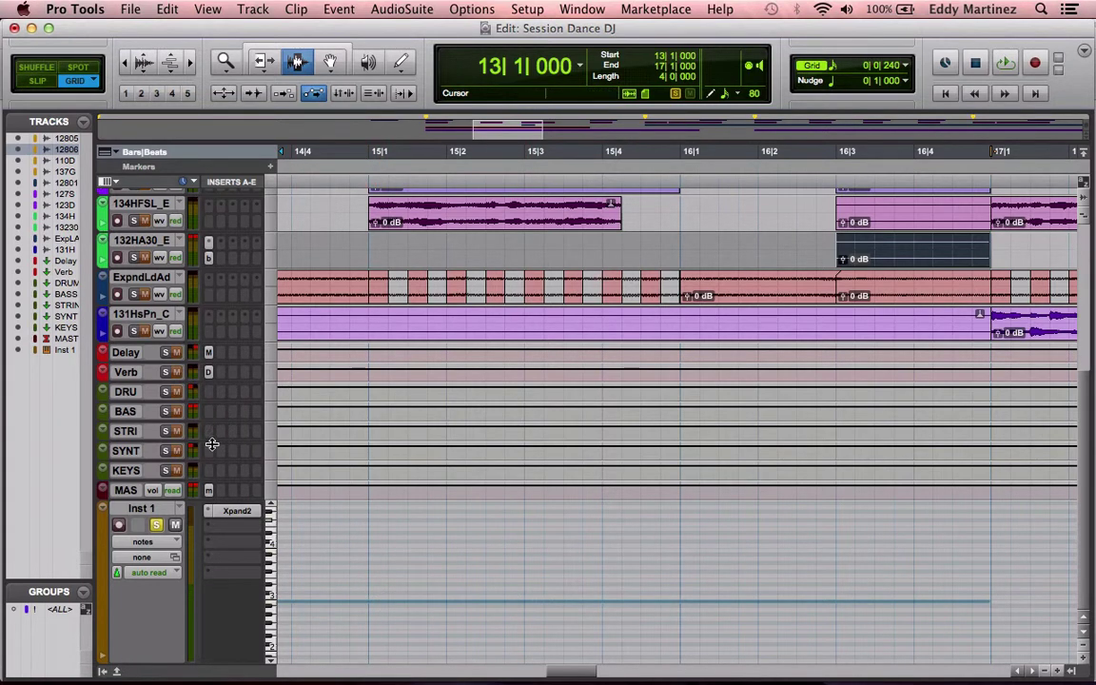
{"action": "left_click", "coordinate": [158, 525]}
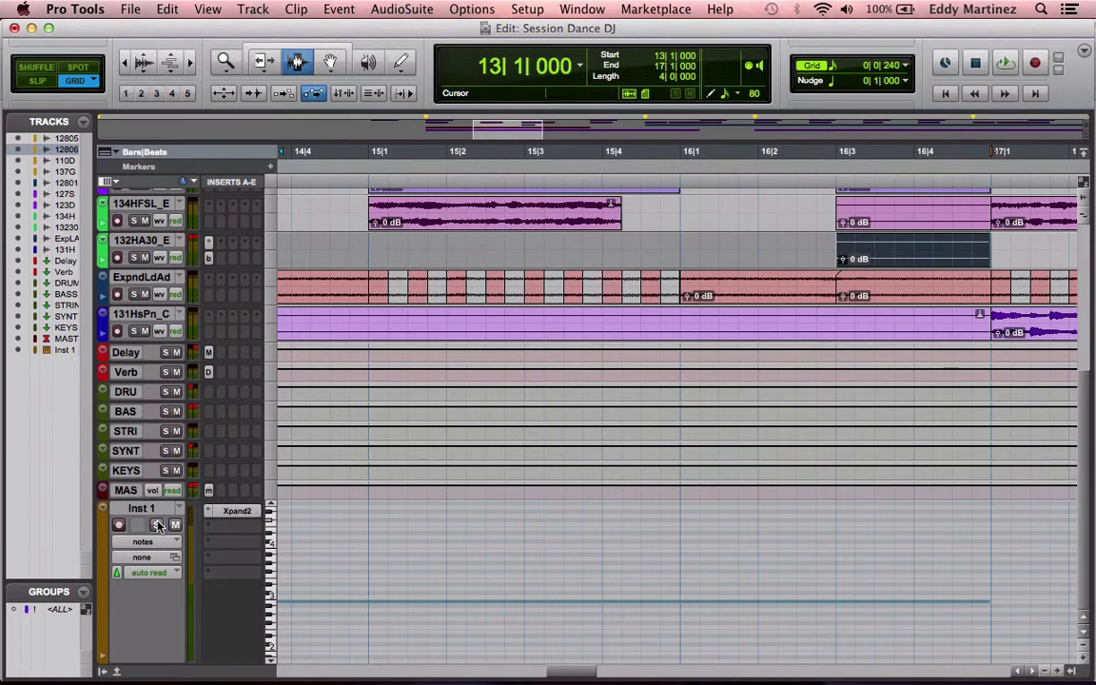
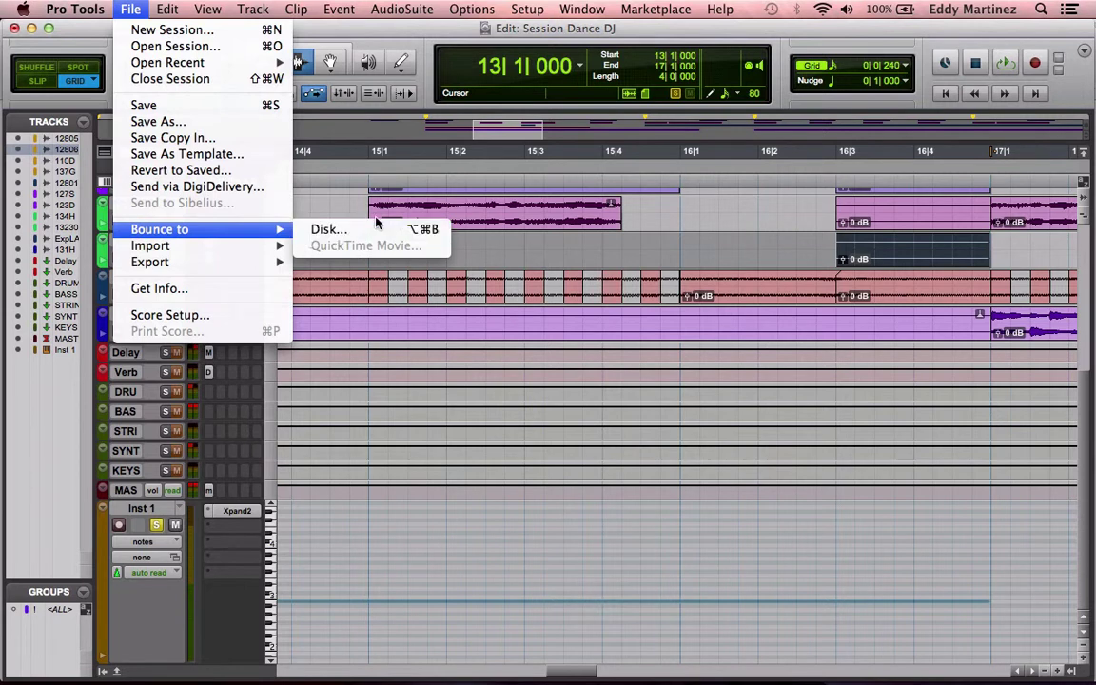
Set up a bounce to disk with Out 1-2 (Stereo) as the bounce source and proceed to saving it
{"action": "left_click", "coordinate": [394, 234]}
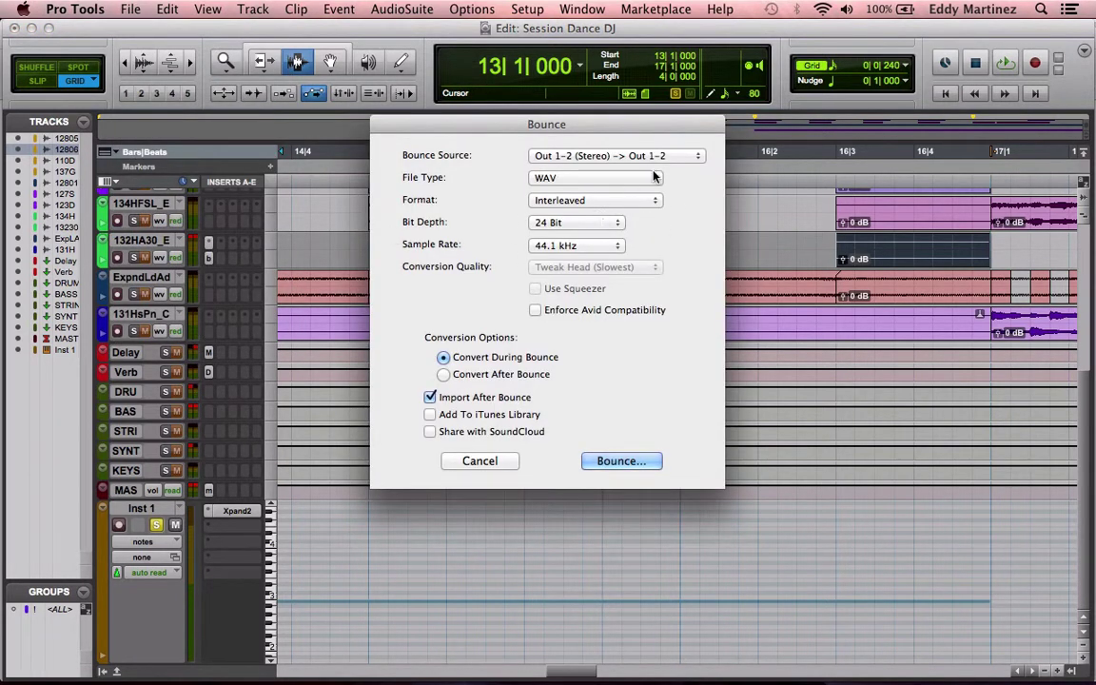
{"action": "left_click", "coordinate": [609, 155]}
{"action": "mouse_move", "coordinate": [671, 159]}
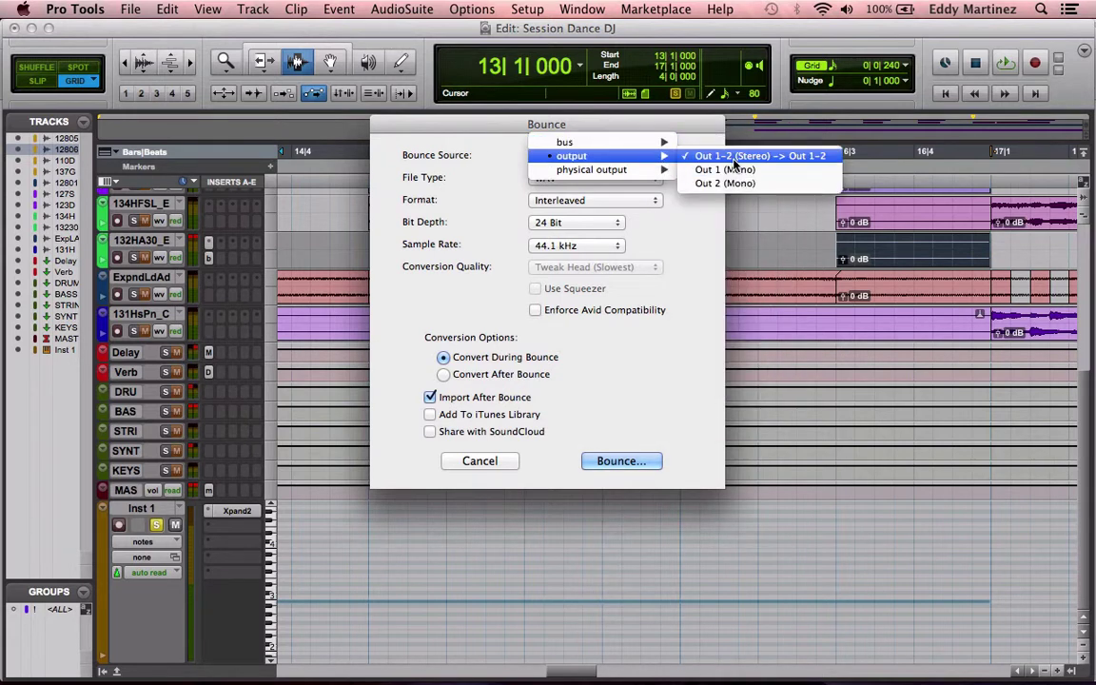
{"action": "left_click", "coordinate": [731, 157]}
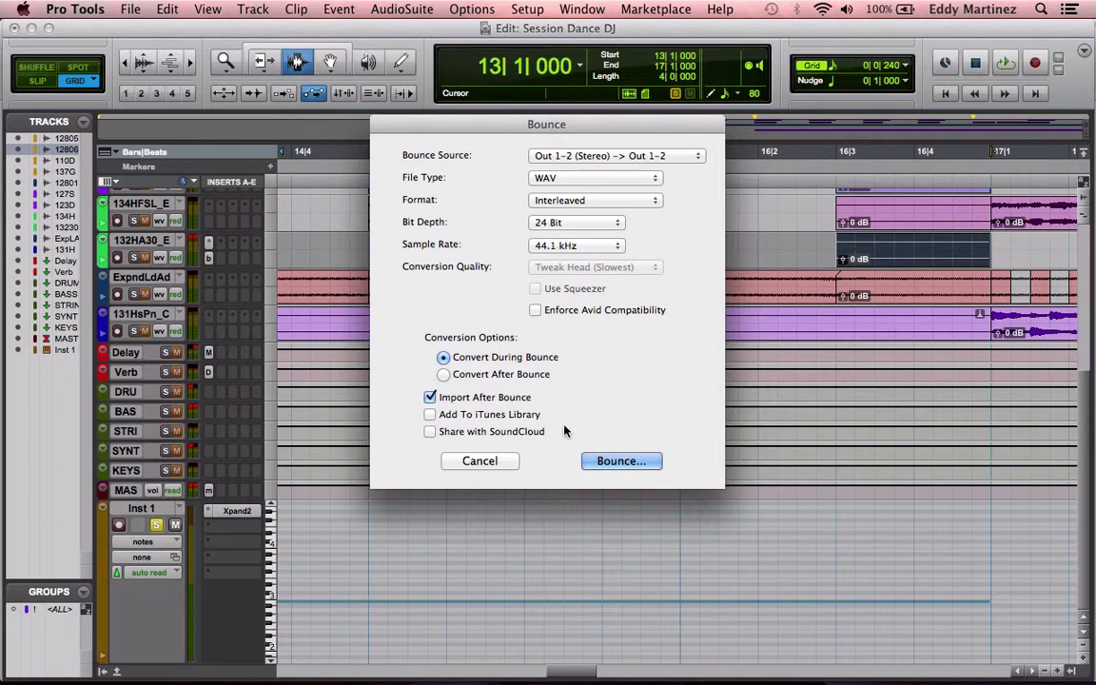
{"action": "left_click", "coordinate": [623, 461]}
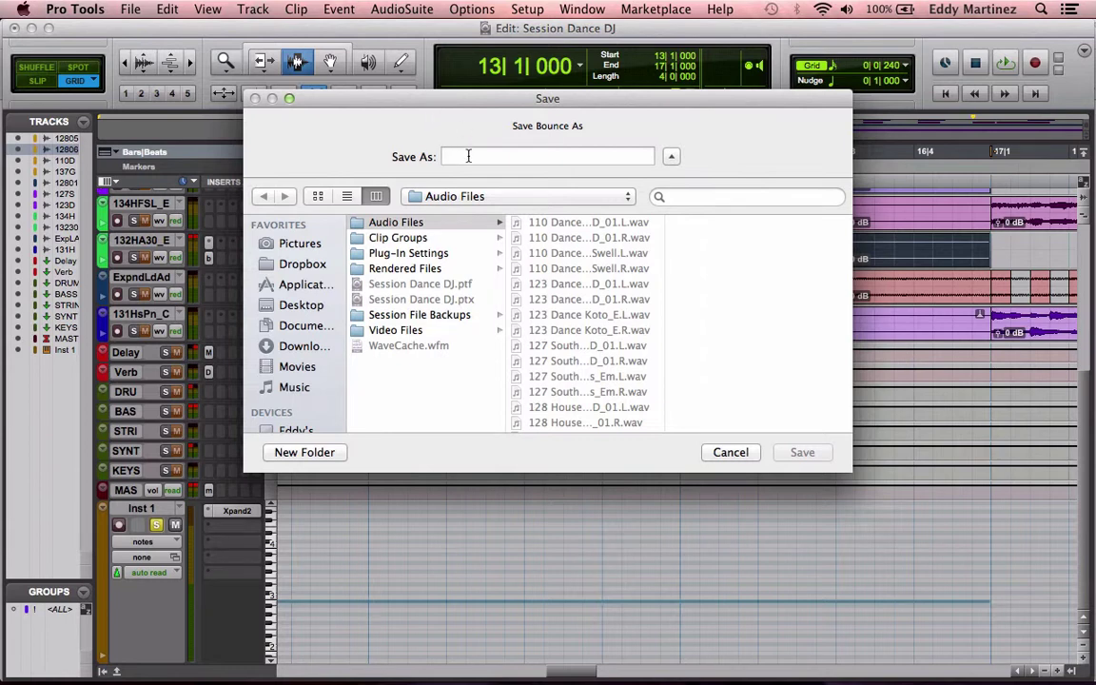
Name the bounce Dance Lead Audio and save it in the Audio Files folder
{"action": "type", "text": "D"}
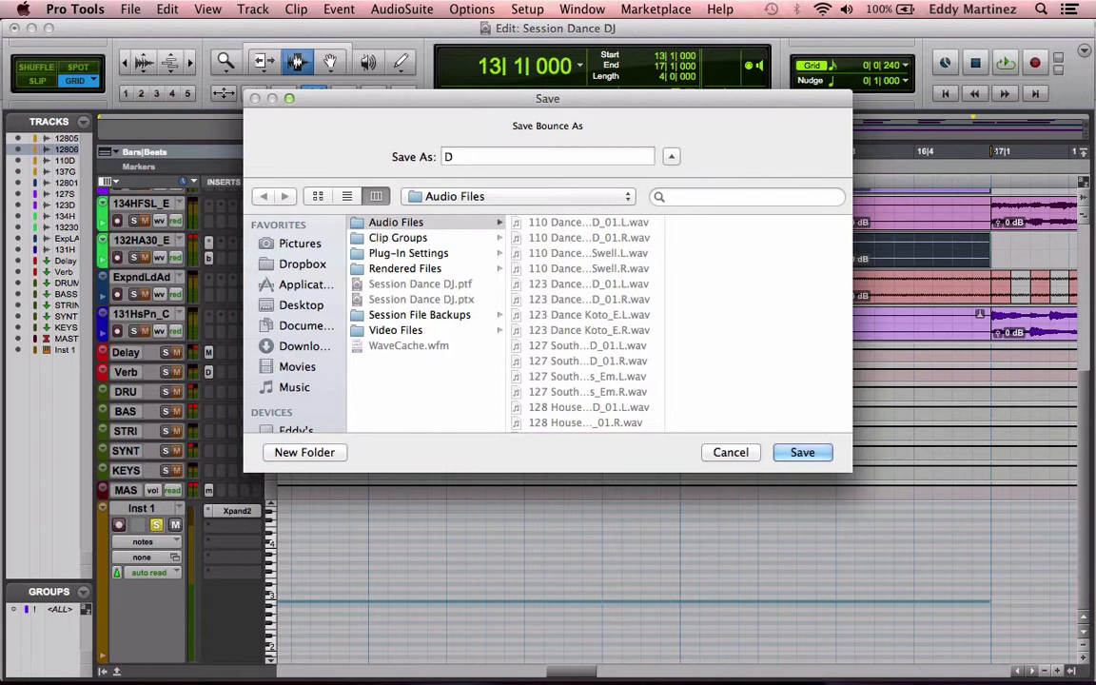
{"action": "type", "text": "ance Lead Audio"}
{"action": "left_click", "coordinate": [804, 455]}
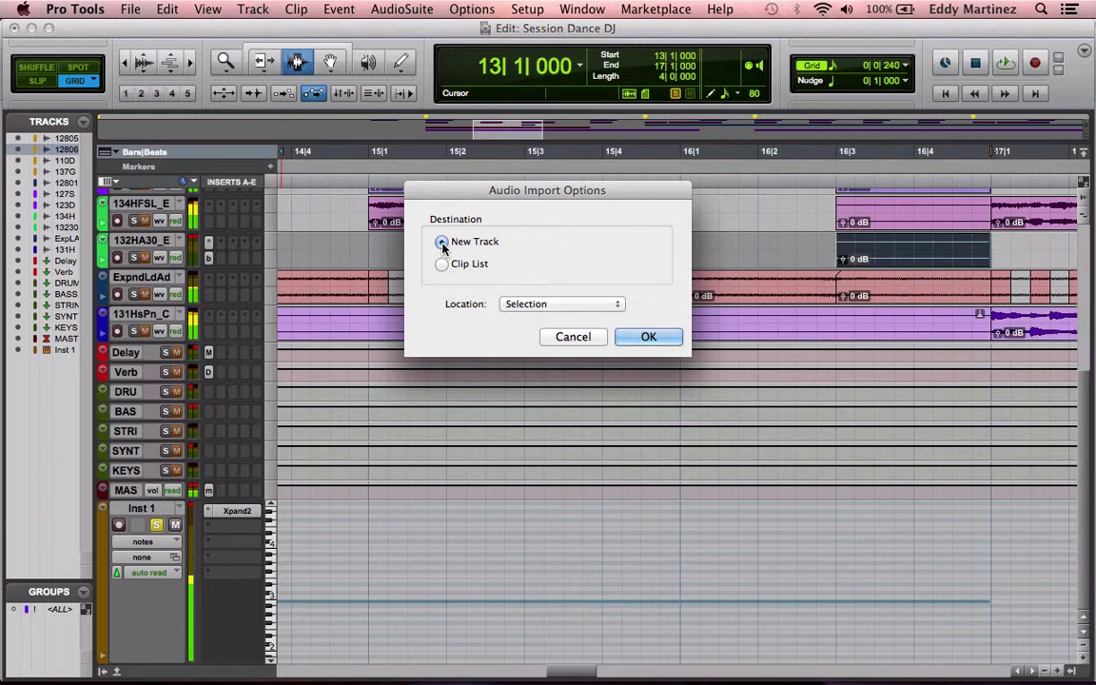
Import the bounced audio to a new track, using Selection as its location
{"action": "left_click", "coordinate": [576, 311]}
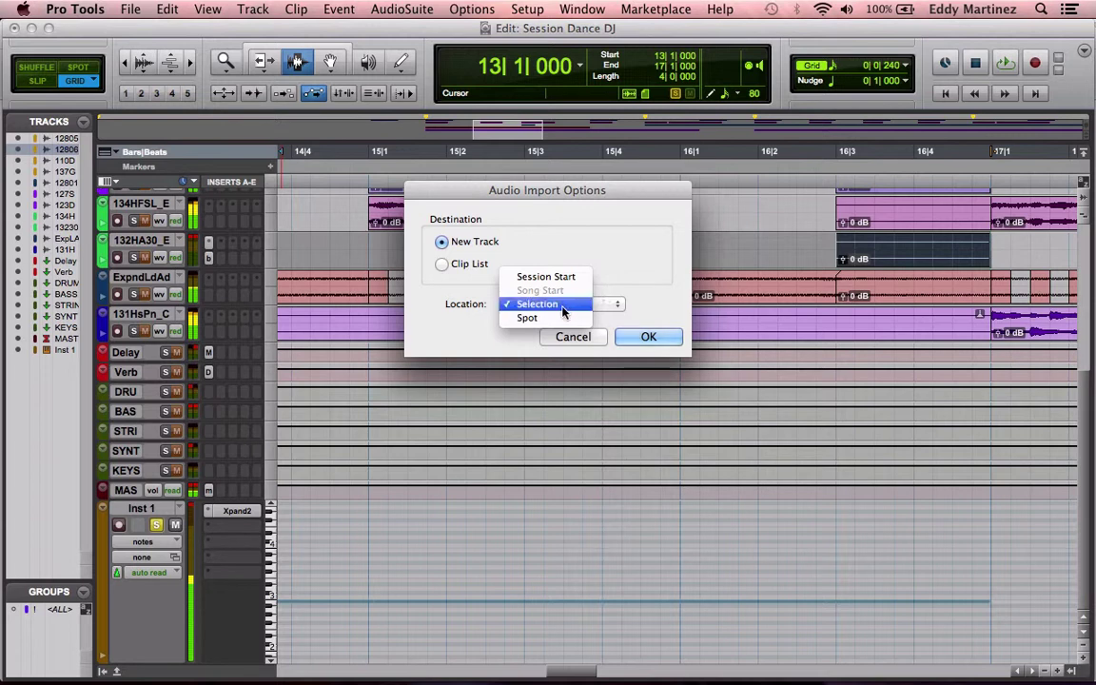
{"action": "left_click", "coordinate": [648, 340]}
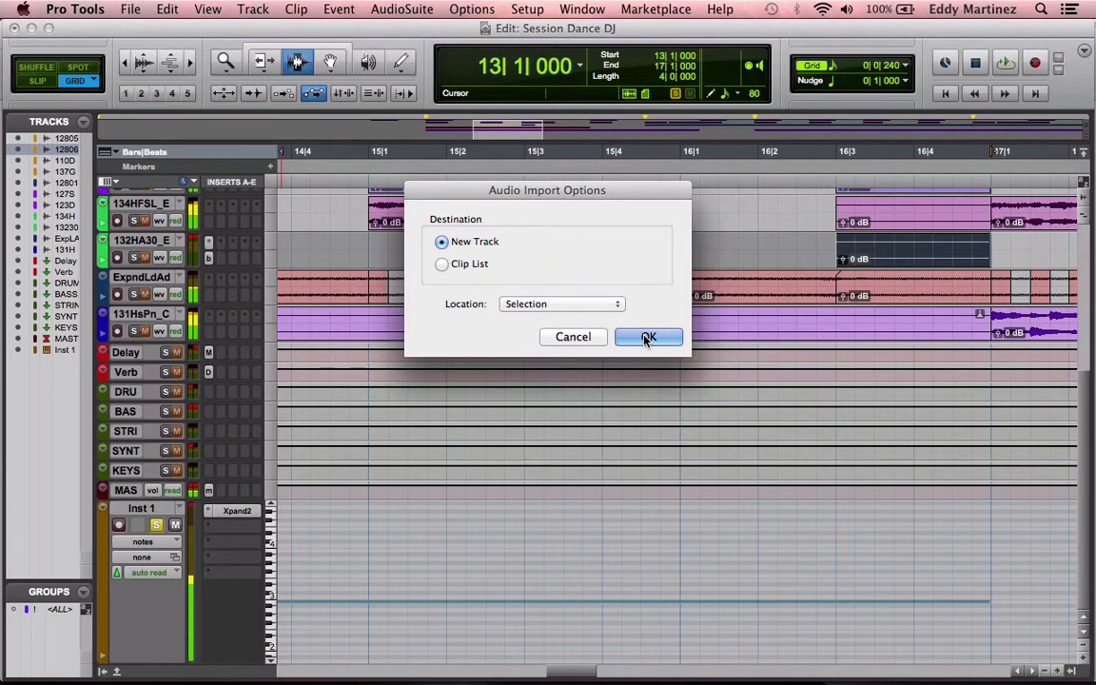
{"action": "left_click", "coordinate": [648, 337]}
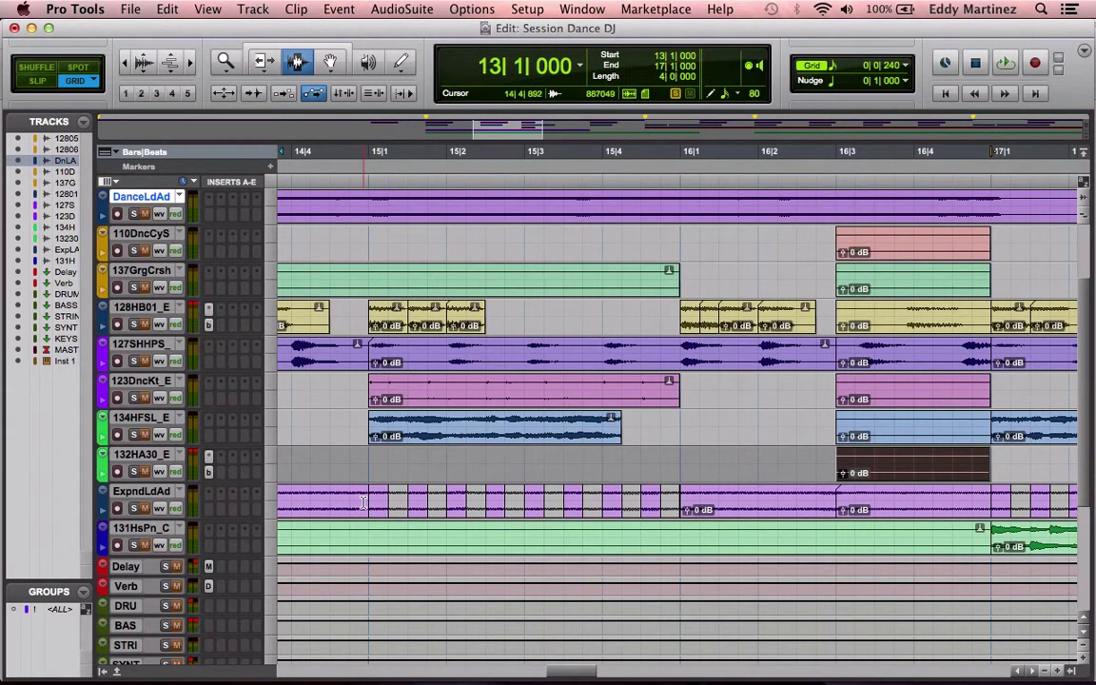
Mute the Inst 1 track and turn off its solo
{"action": "scroll", "coordinate": [198, 542], "scroll_direction": "down", "scroll_amount": 5}
{"action": "left_click", "coordinate": [175, 525]}
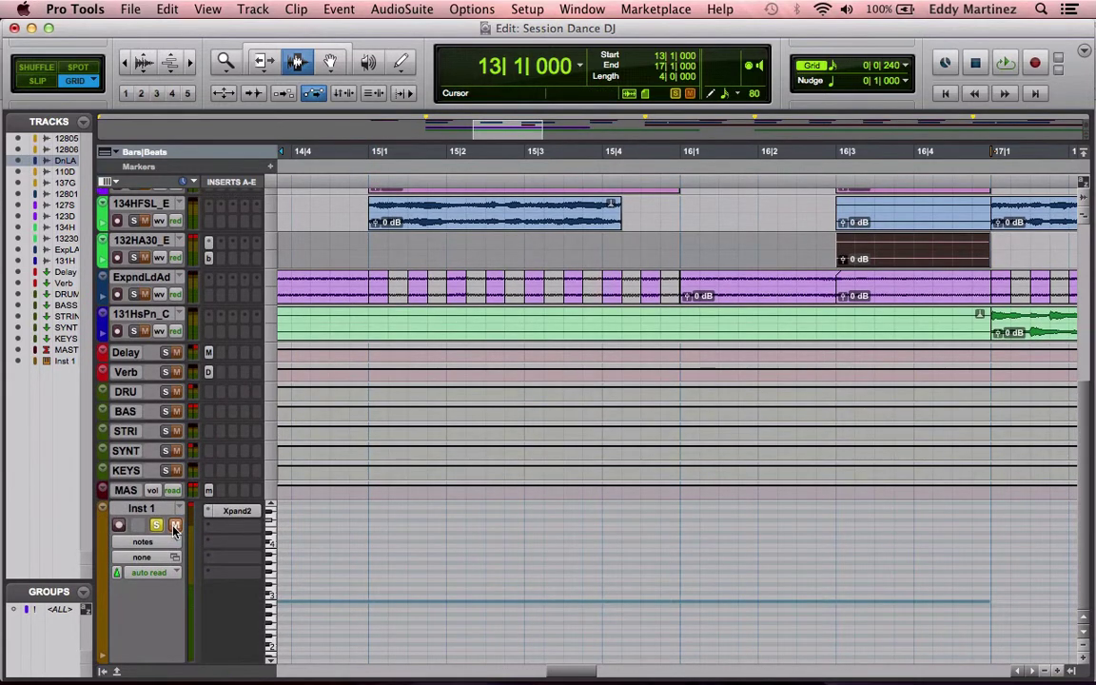
{"action": "left_click", "coordinate": [157, 525]}
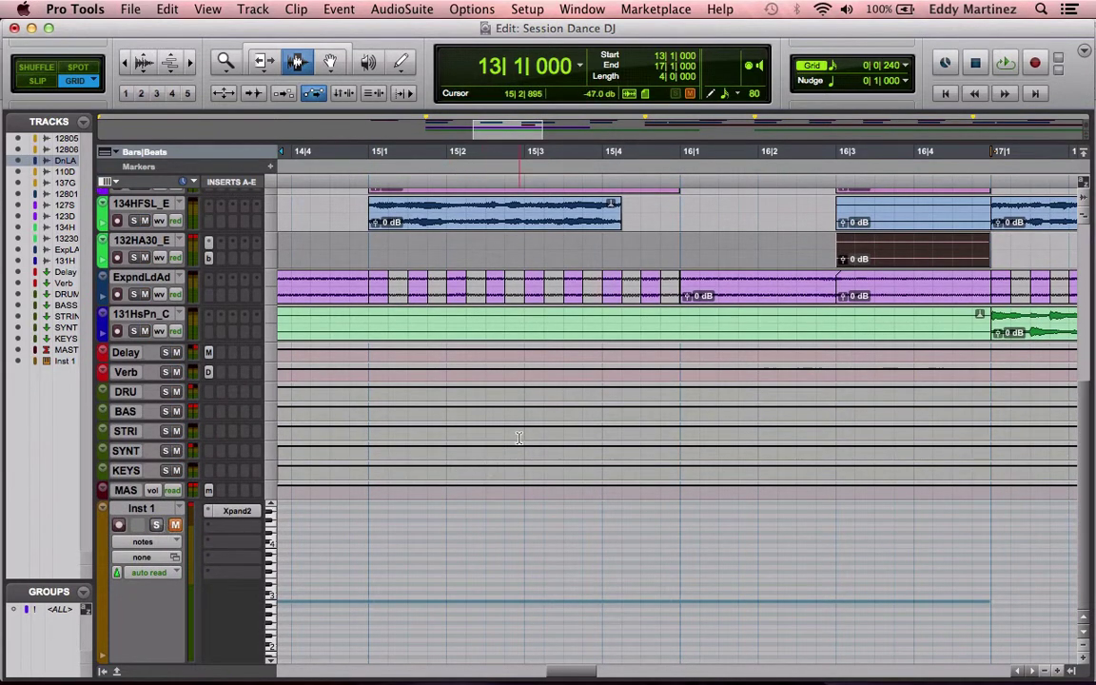
Play the session from bar 13 to check the imported DanceLdAd track, then stop playback
{"action": "scroll", "coordinate": [461, 400], "scroll_direction": "up", "scroll_amount": 5}
{"action": "scroll", "coordinate": [519, 437], "scroll_direction": "left", "scroll_amount": 2}
{"action": "scroll", "coordinate": [519, 438], "scroll_direction": "left", "scroll_amount": 5}
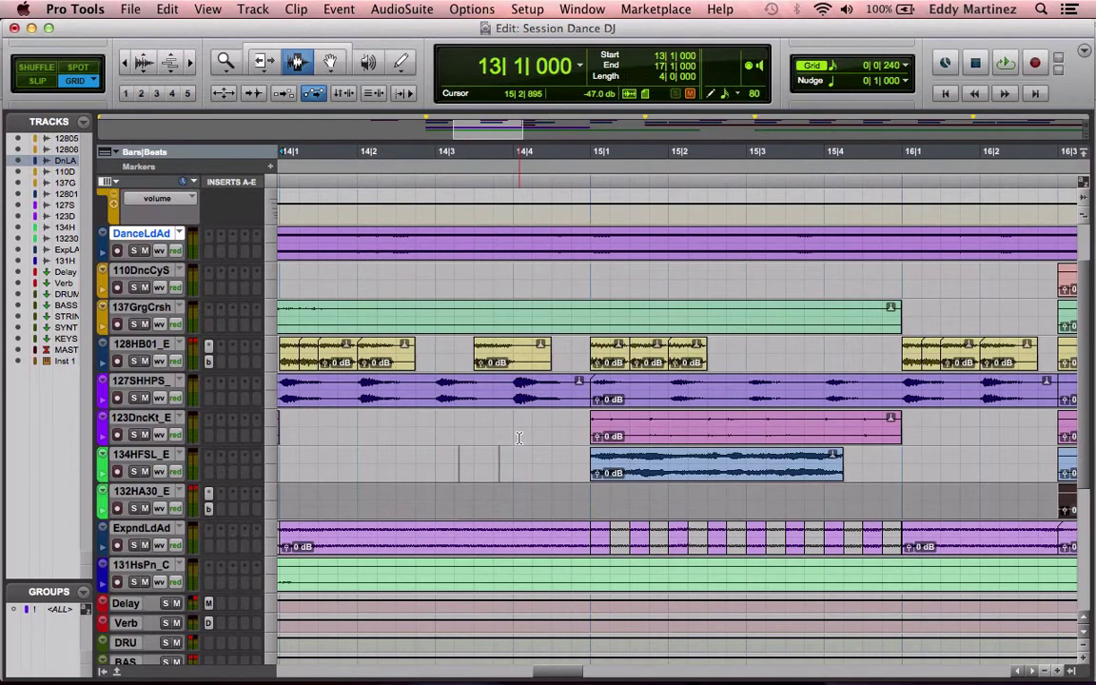
{"action": "key", "text": "space"}
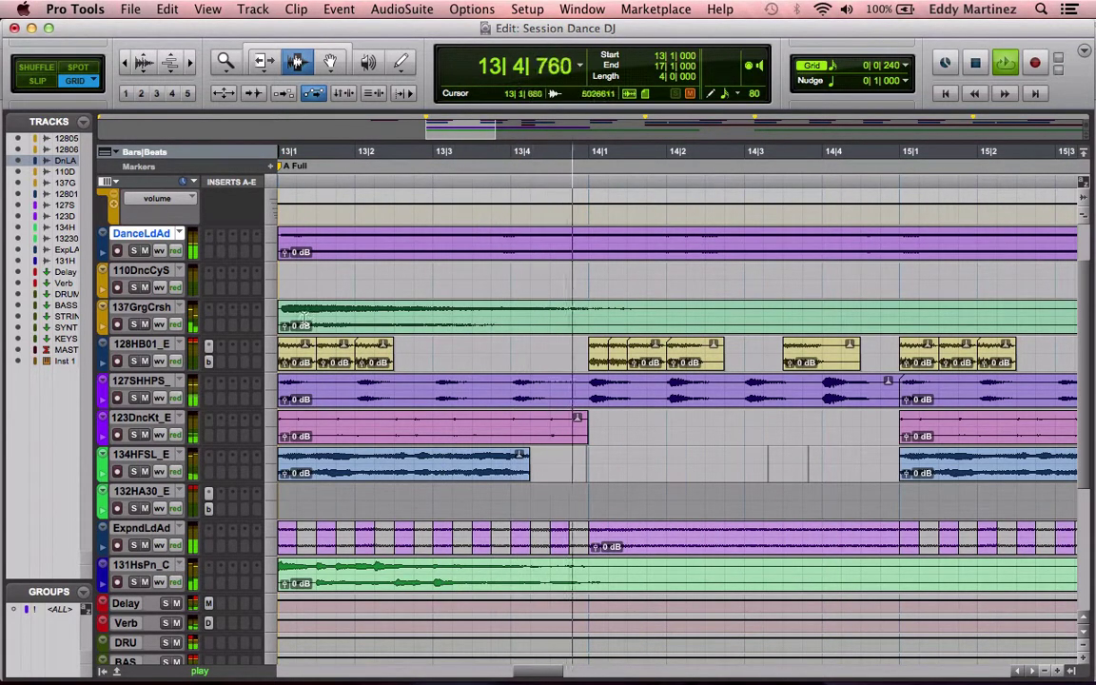
{"action": "left_click", "coordinate": [135, 251]}
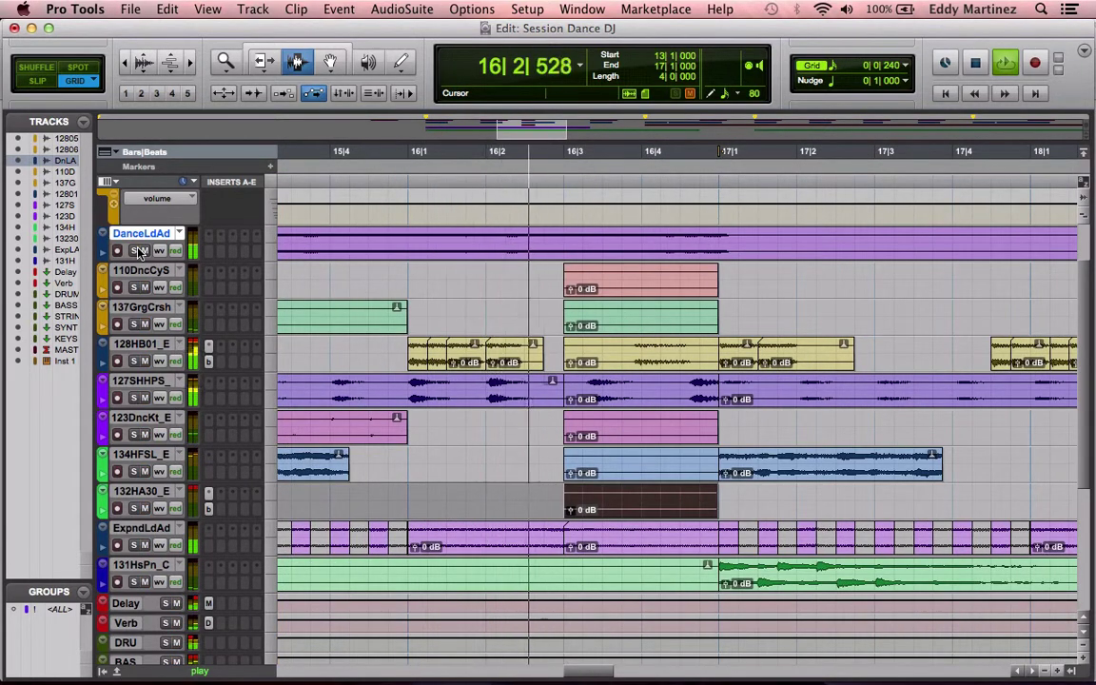
{"action": "key", "text": "space"}
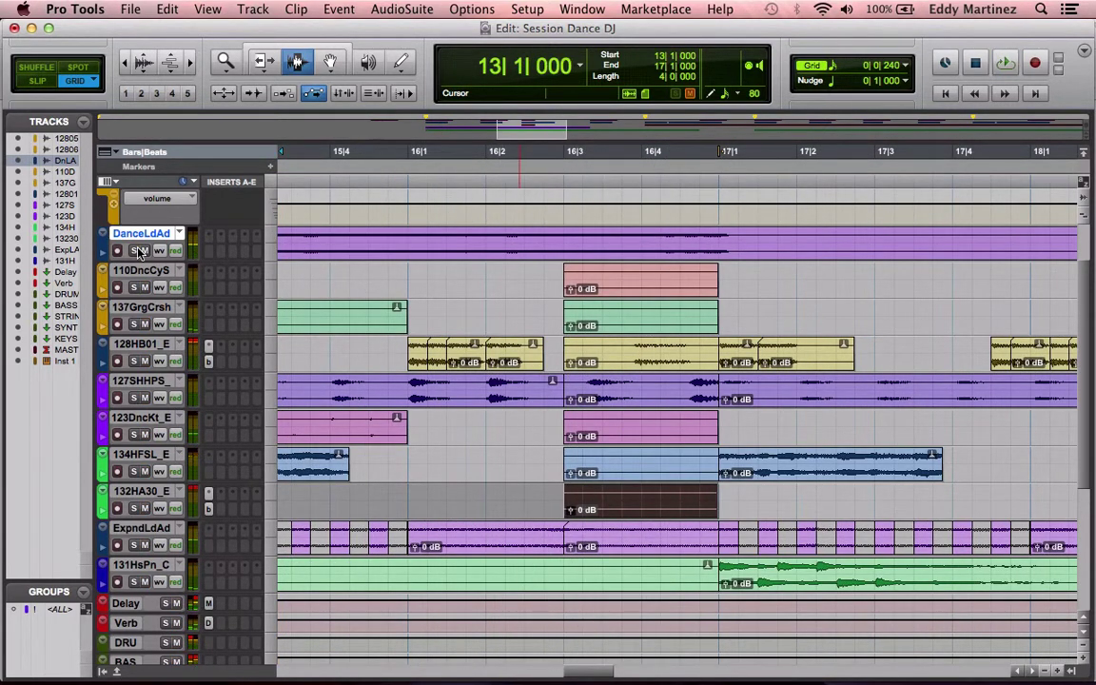